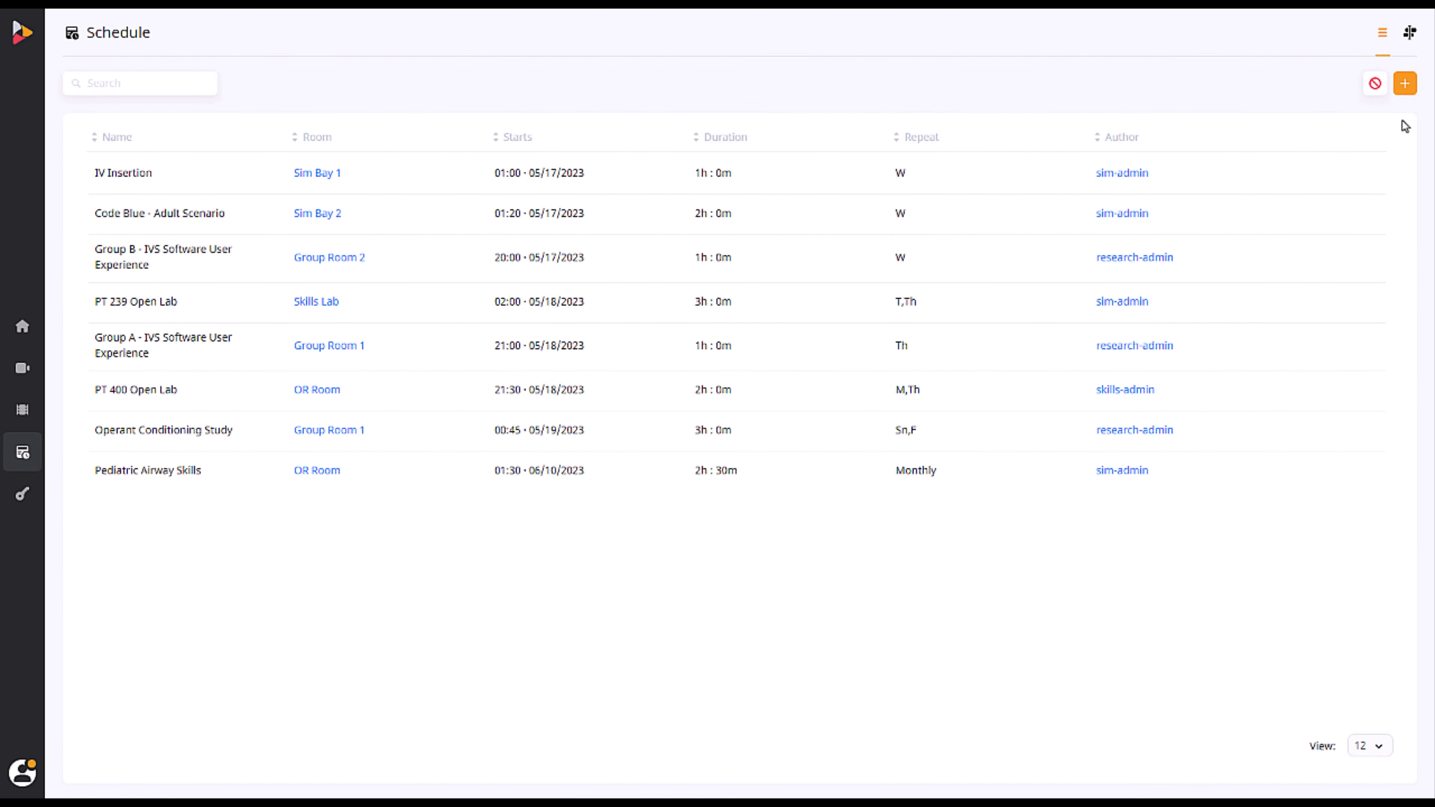
Step: Start a new schedule and fill in the recording name as Ambulance Simulation and the student name as Various
click(1404, 86)
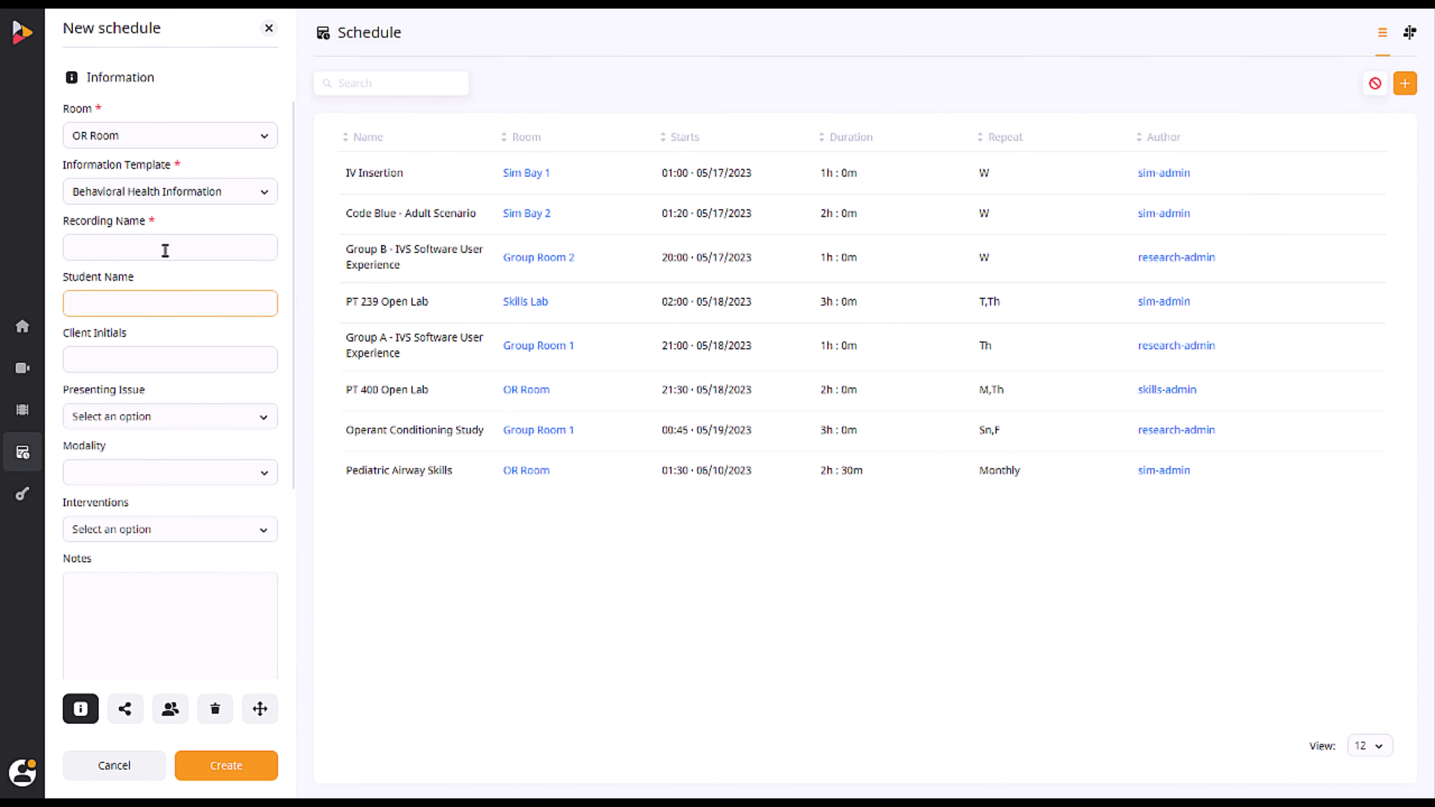
click(163, 248)
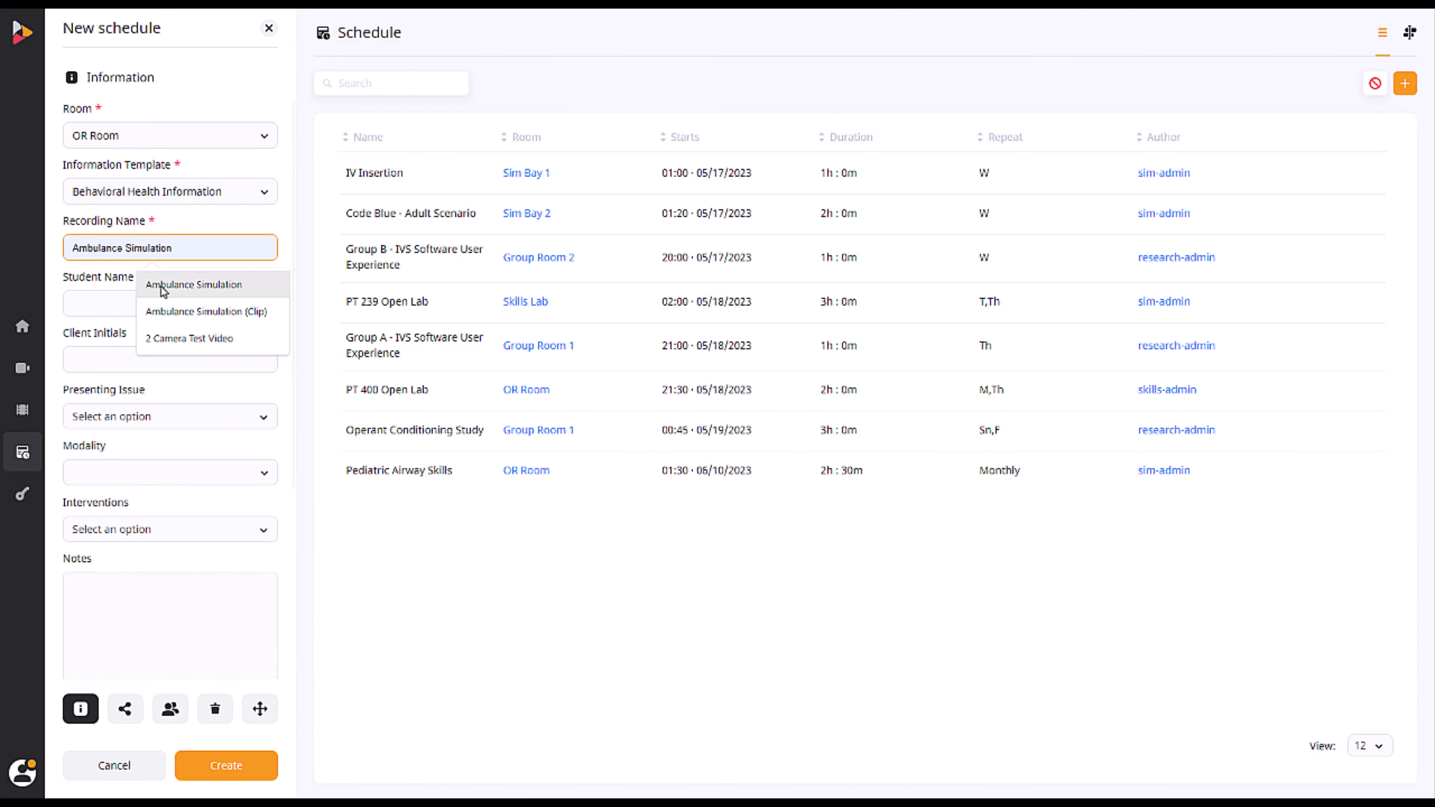
click(163, 284)
click(138, 300)
click(160, 338)
click(122, 359)
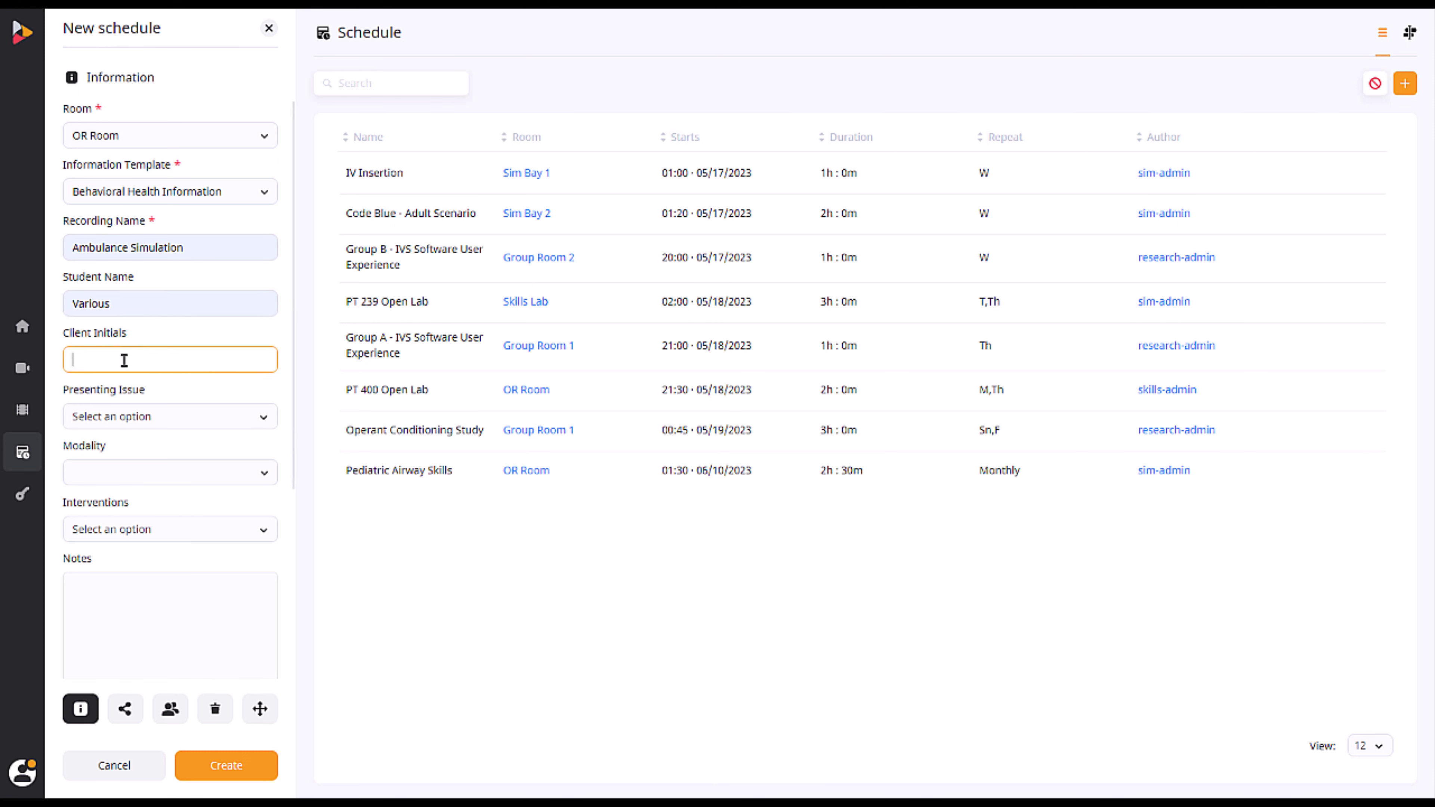
click(144, 416)
scroll(145, 487, down, 2)
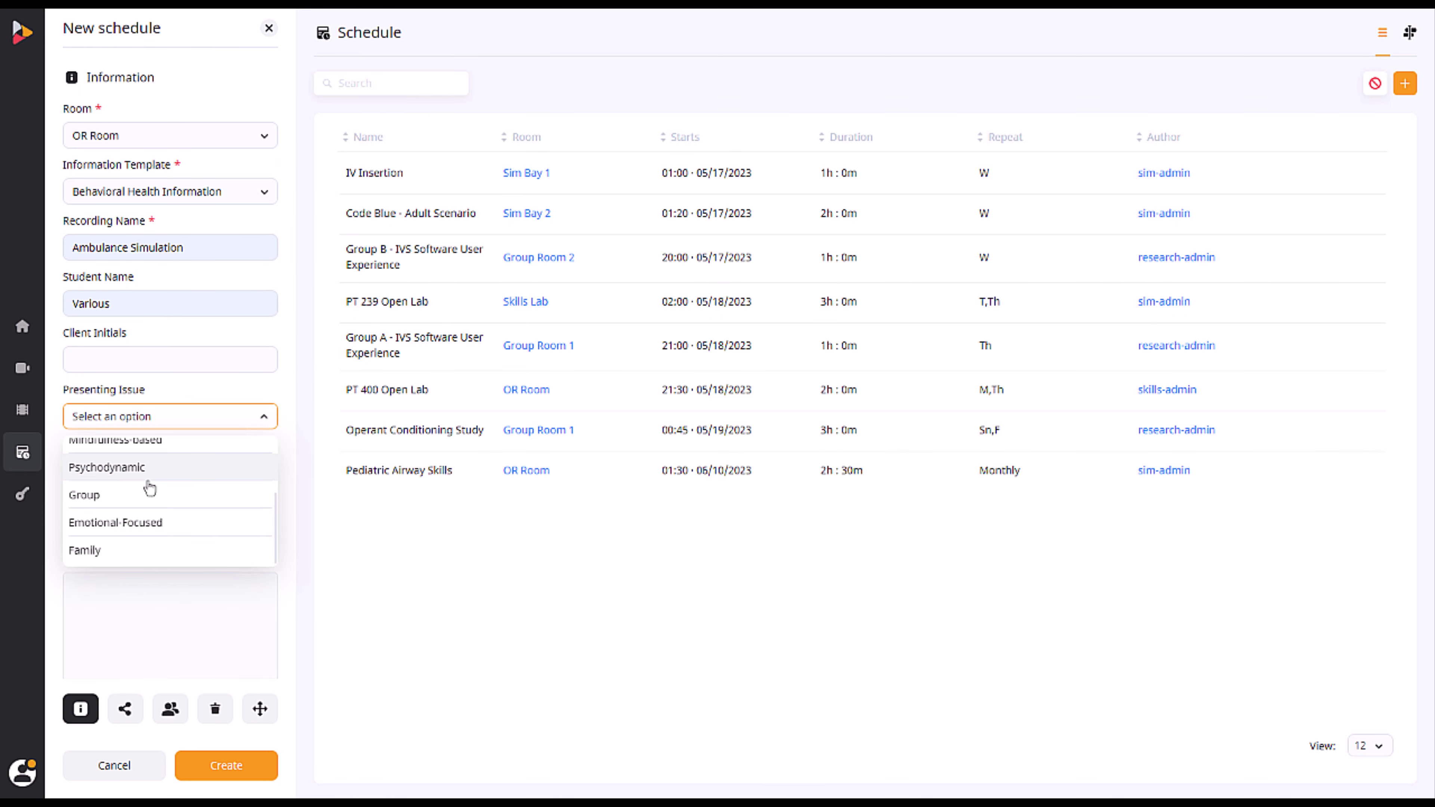
click(139, 592)
Step: Set the new schedule's start time to 12:30 and its duration to 1 hour
scroll(157, 597, down, 5)
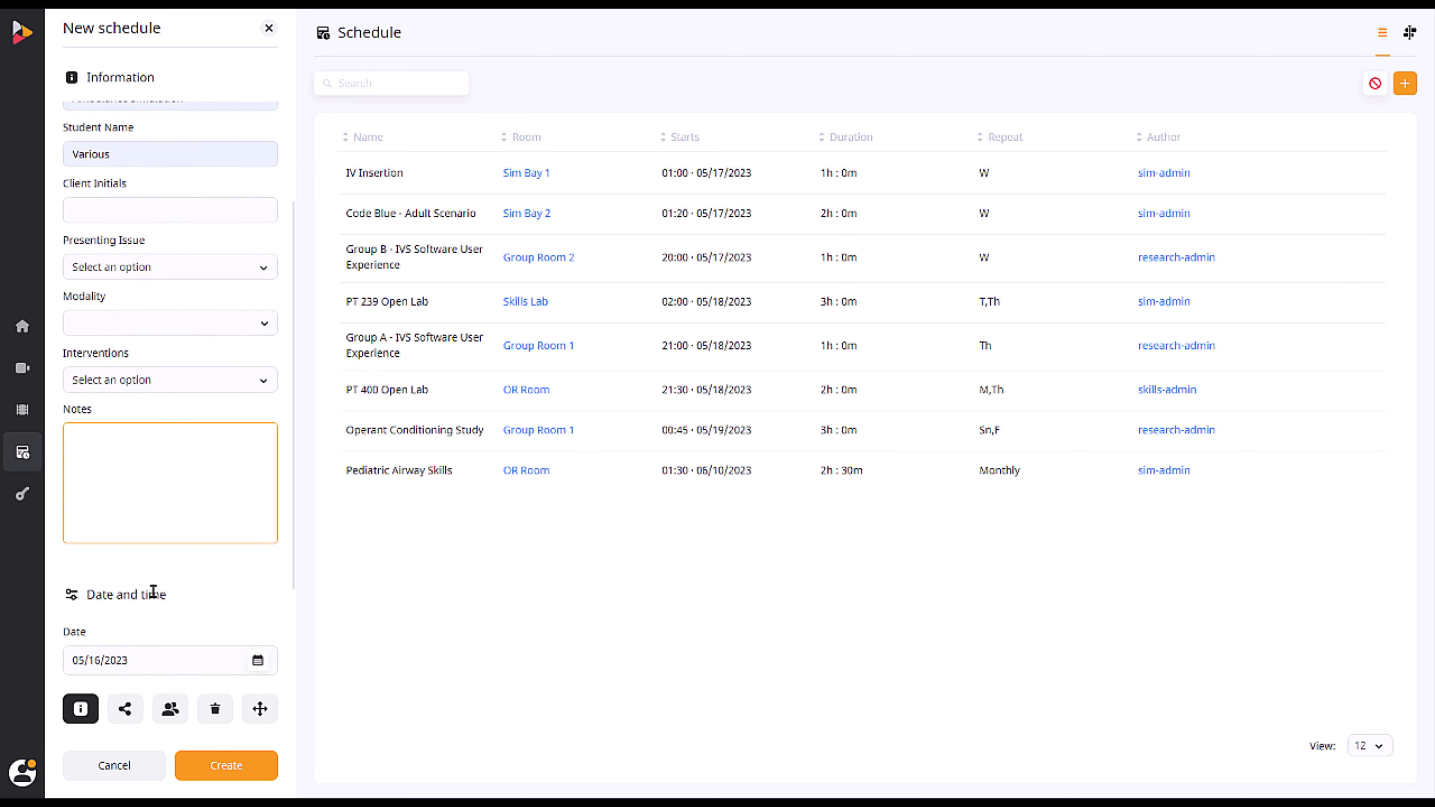
click(141, 597)
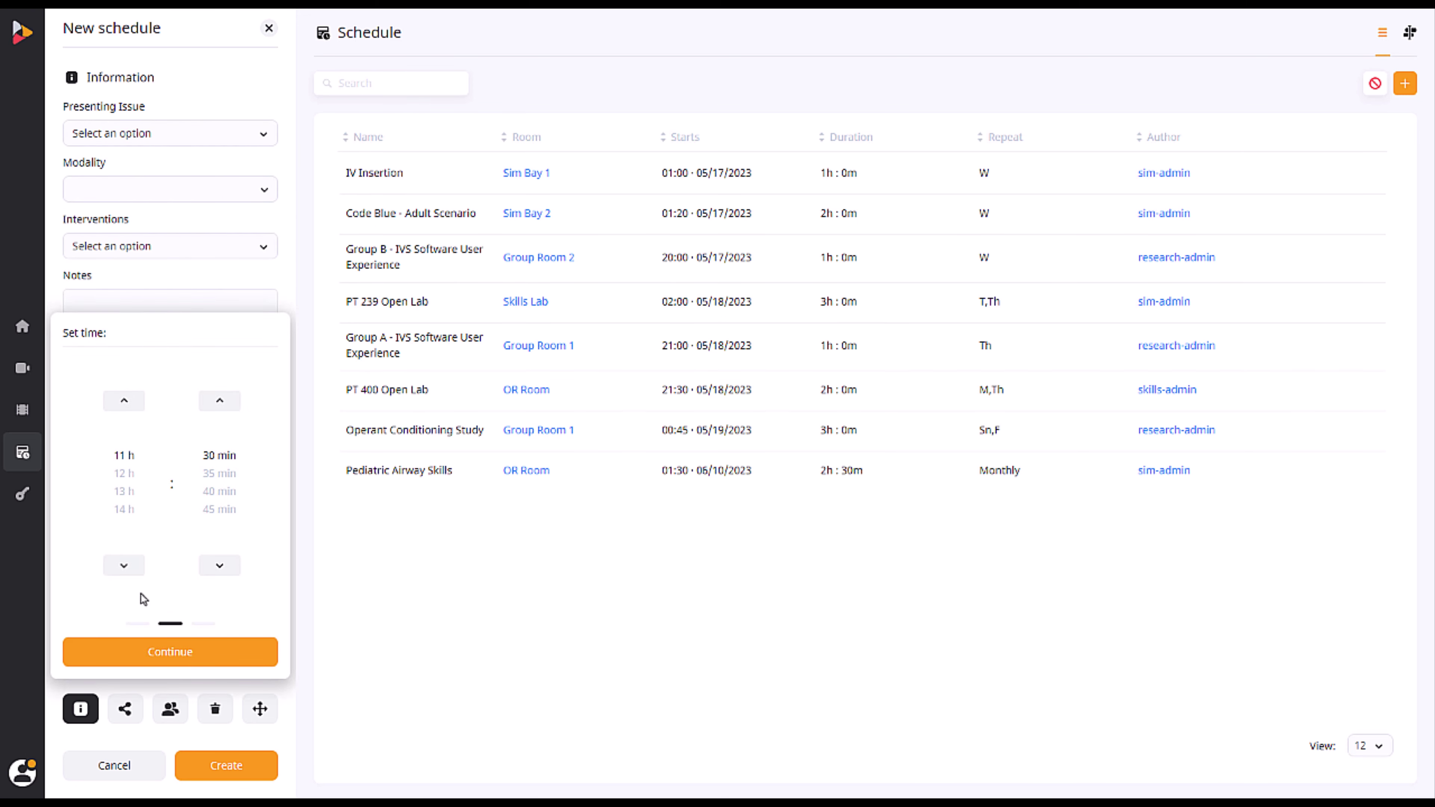
scroll(125, 484, down, 1)
click(149, 659)
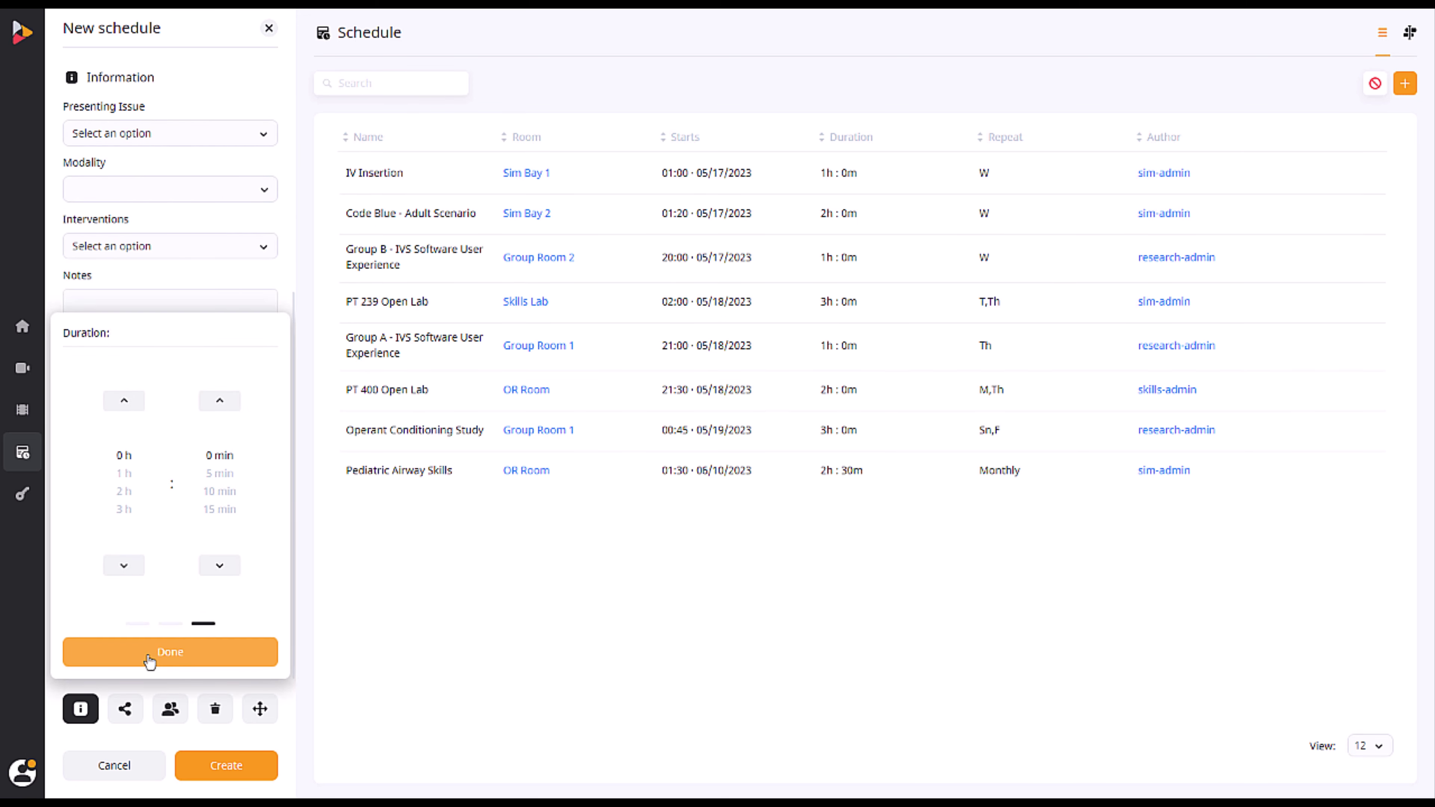
click(148, 653)
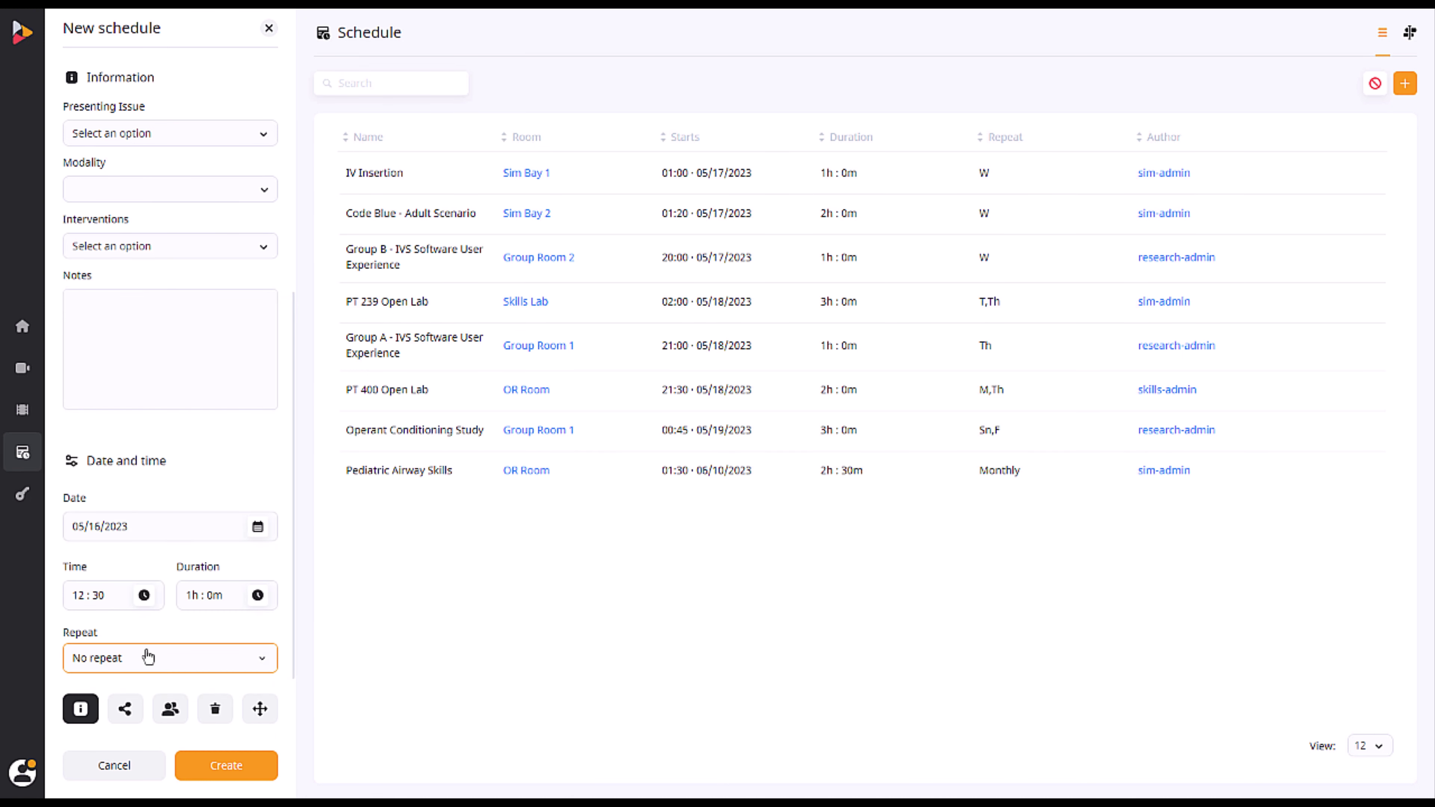
Step: Try a weekly repeat for the schedule on Monday, Tuesday, Wednesday and Friday
click(148, 657)
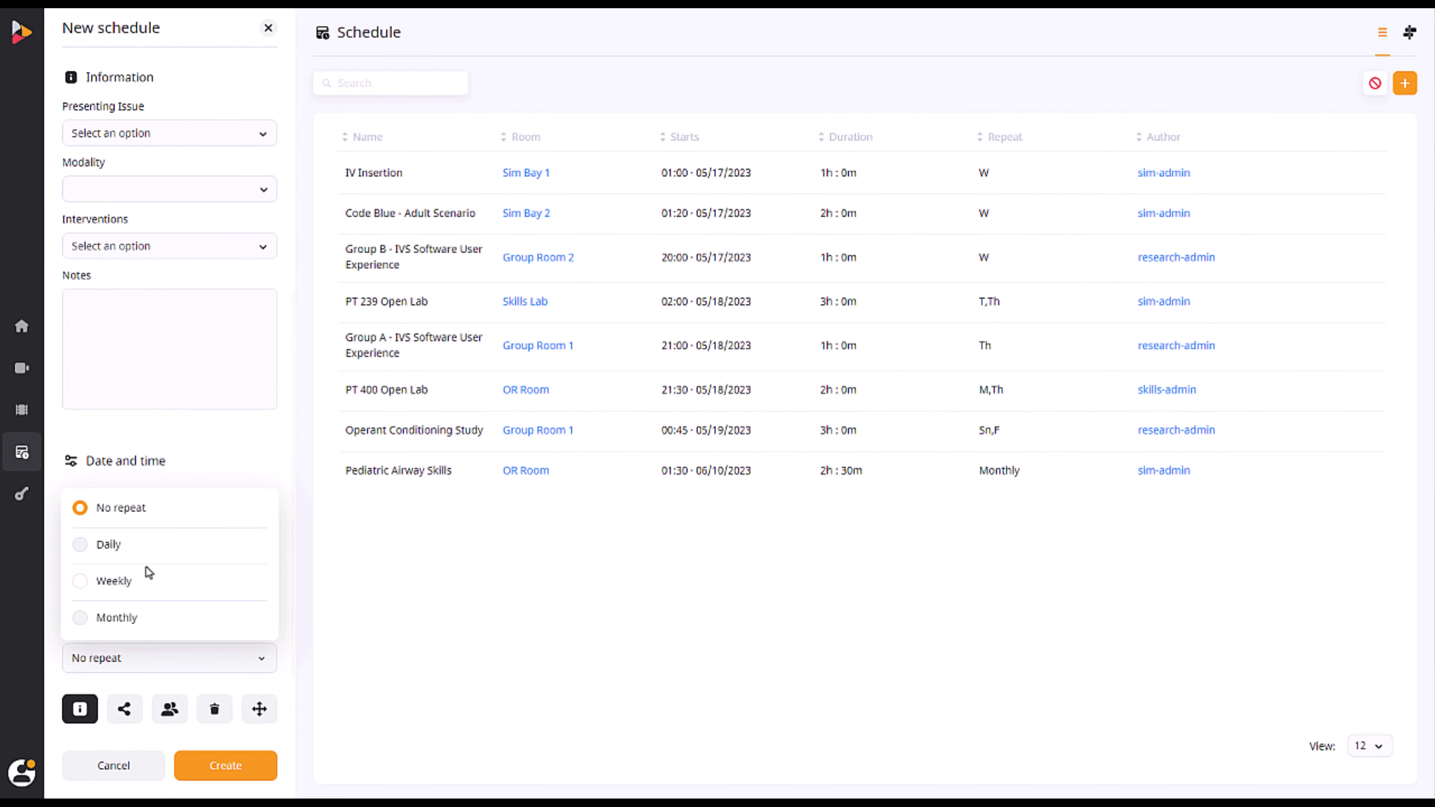
click(148, 553)
click(288, 619)
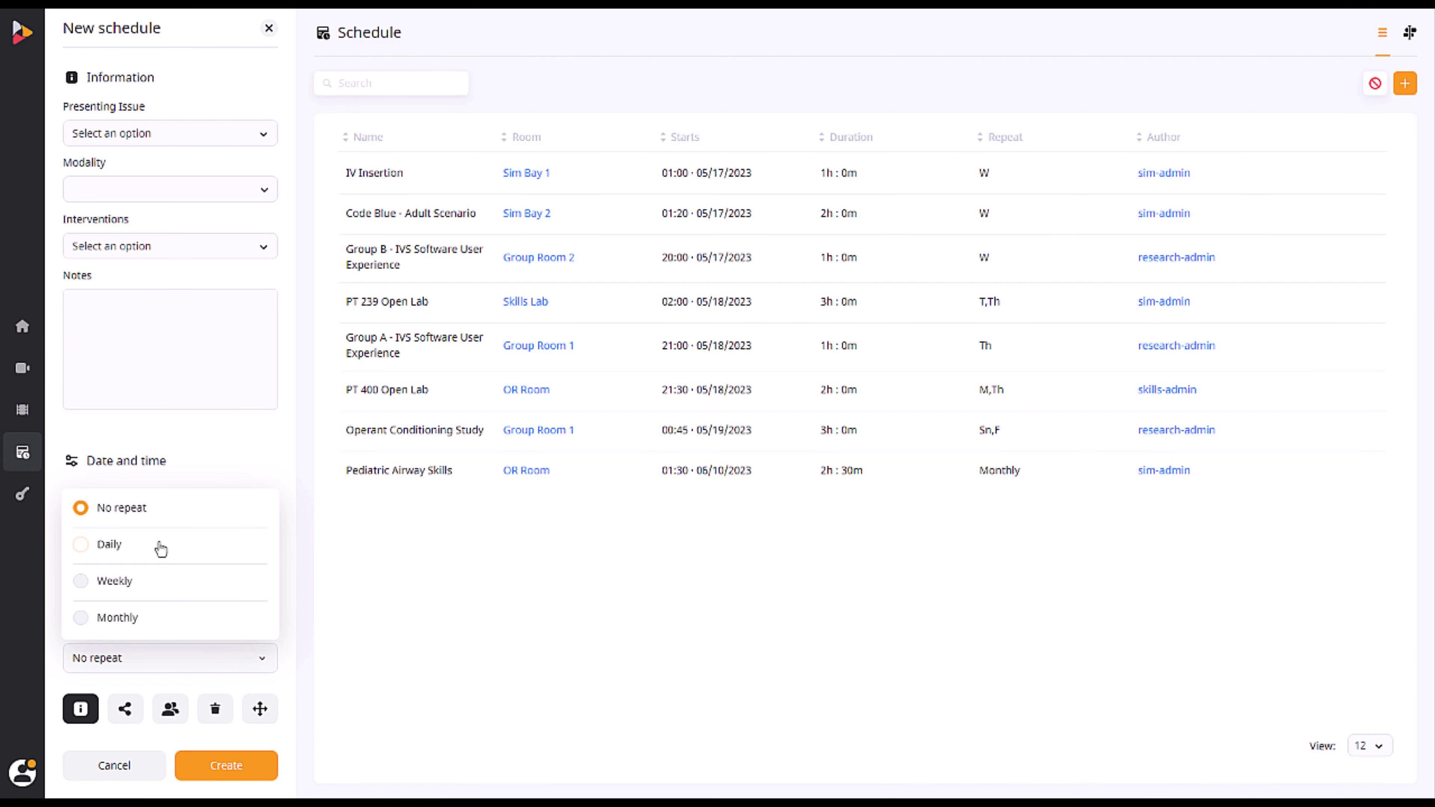
click(165, 590)
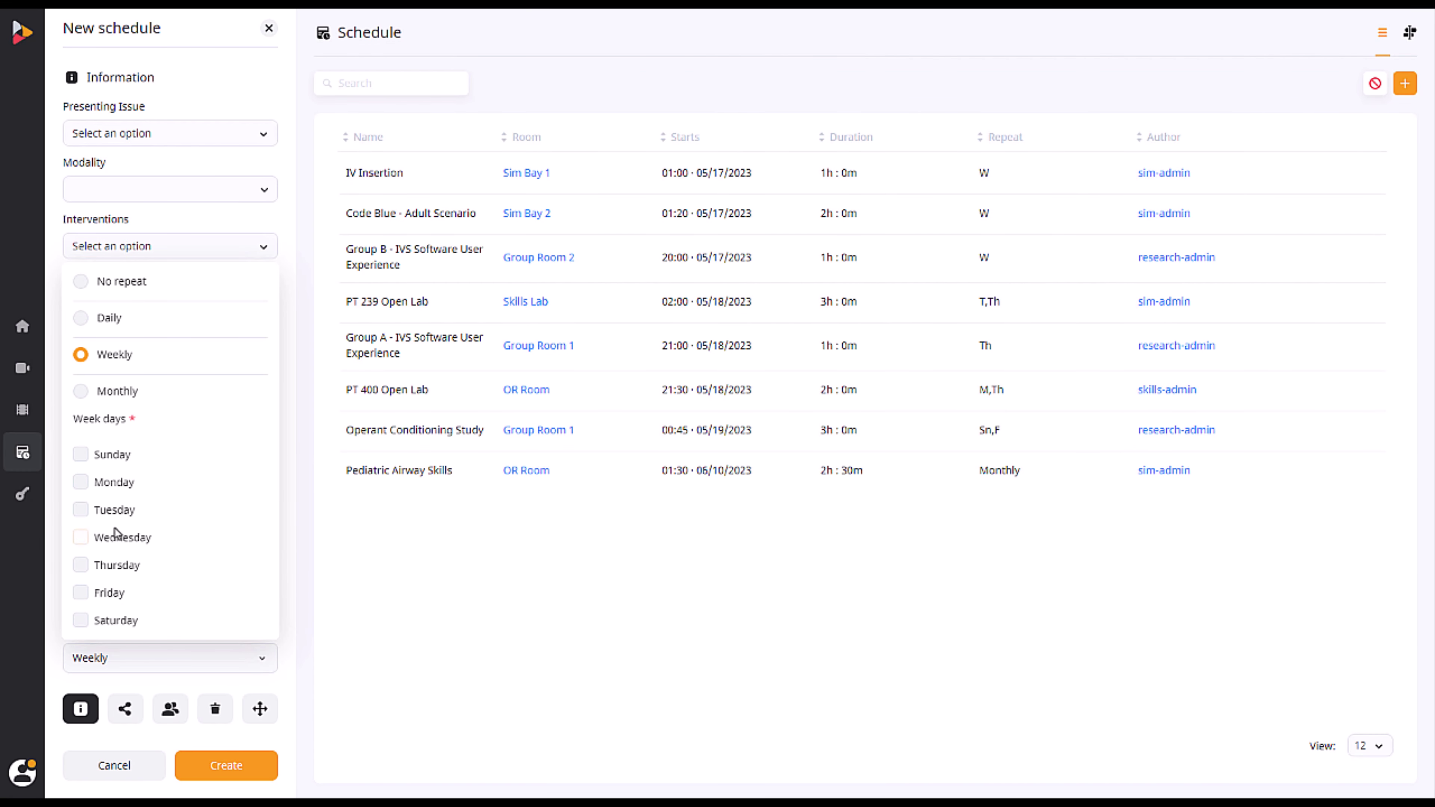
click(81, 483)
click(81, 511)
click(81, 538)
click(82, 594)
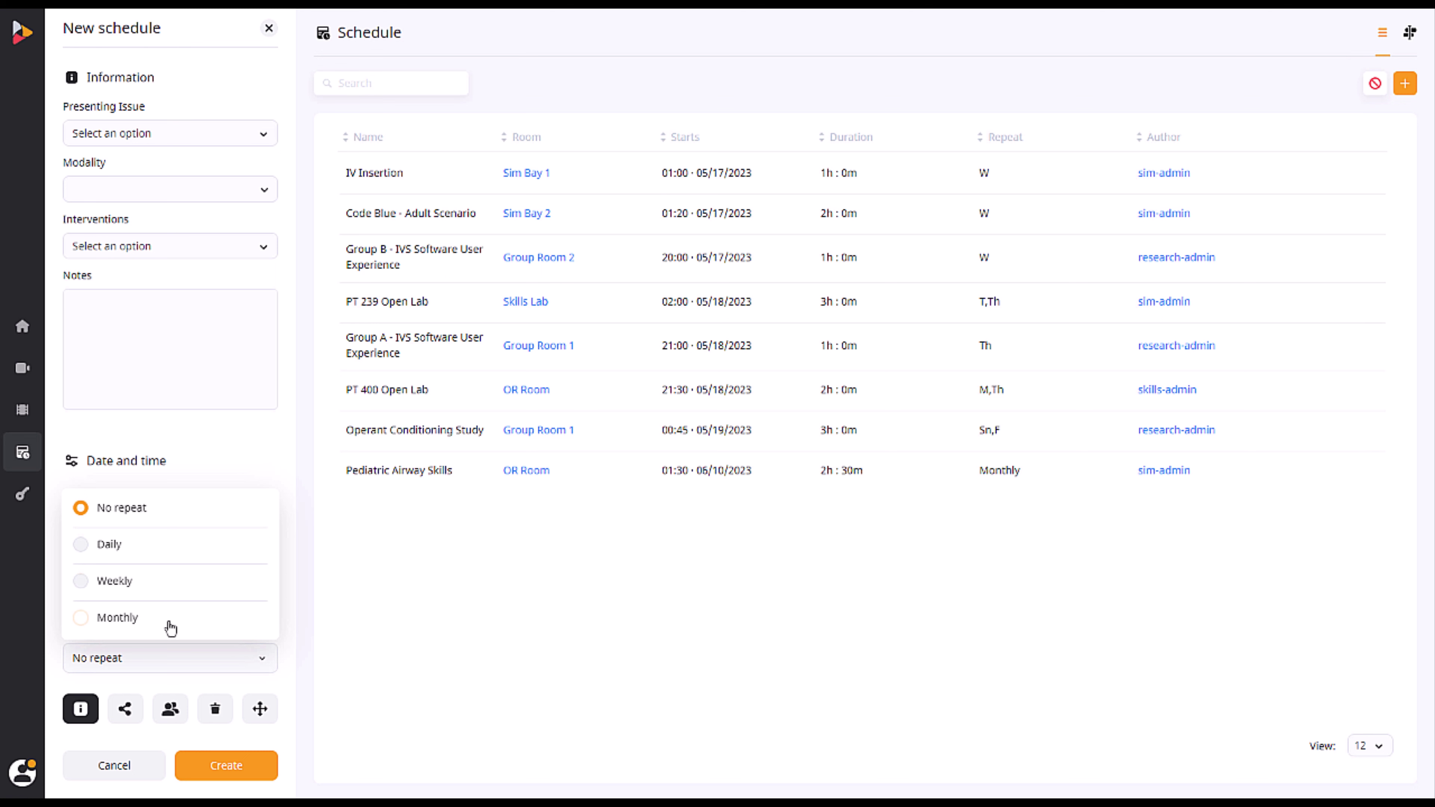
Step: Set the schedule to repeat monthly
click(171, 628)
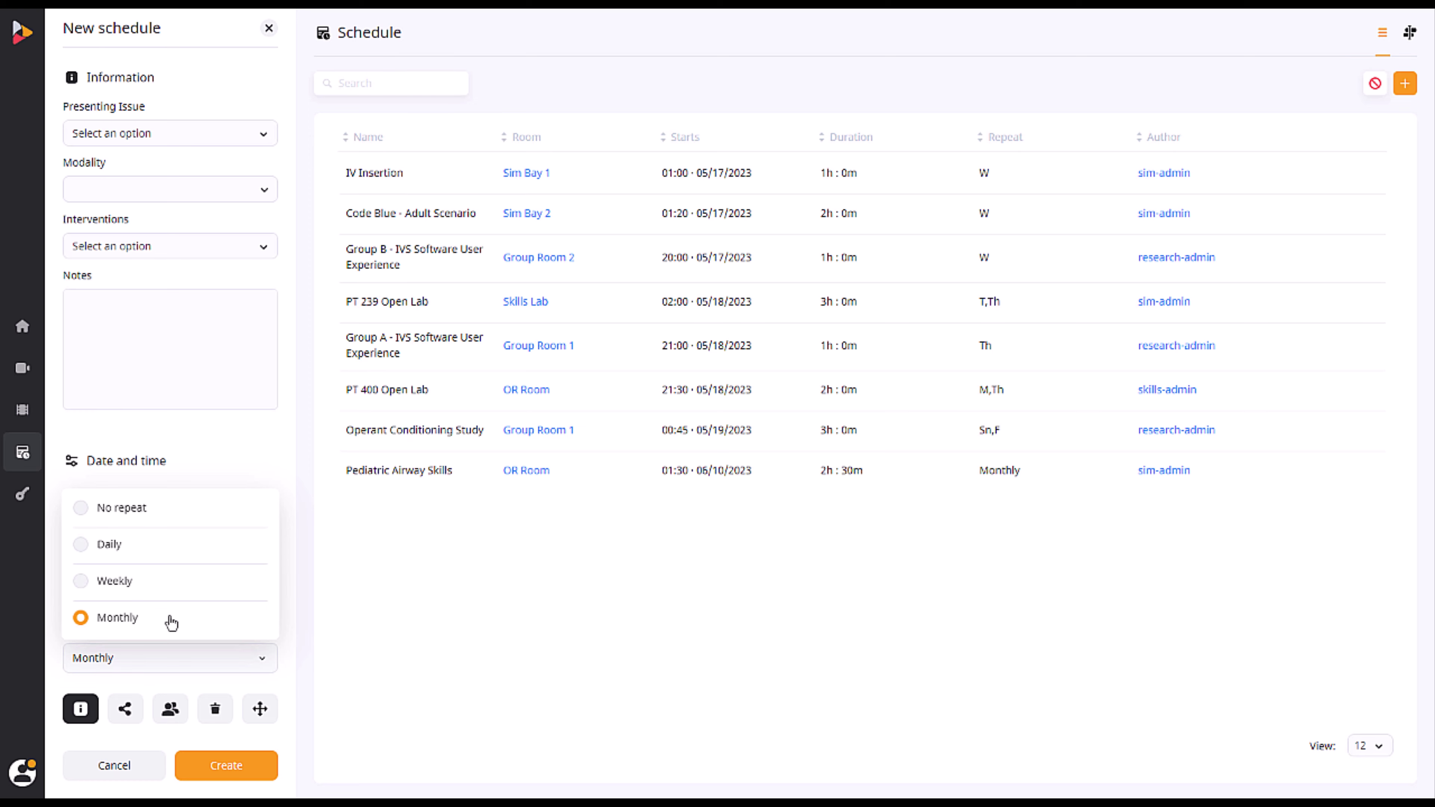
click(289, 626)
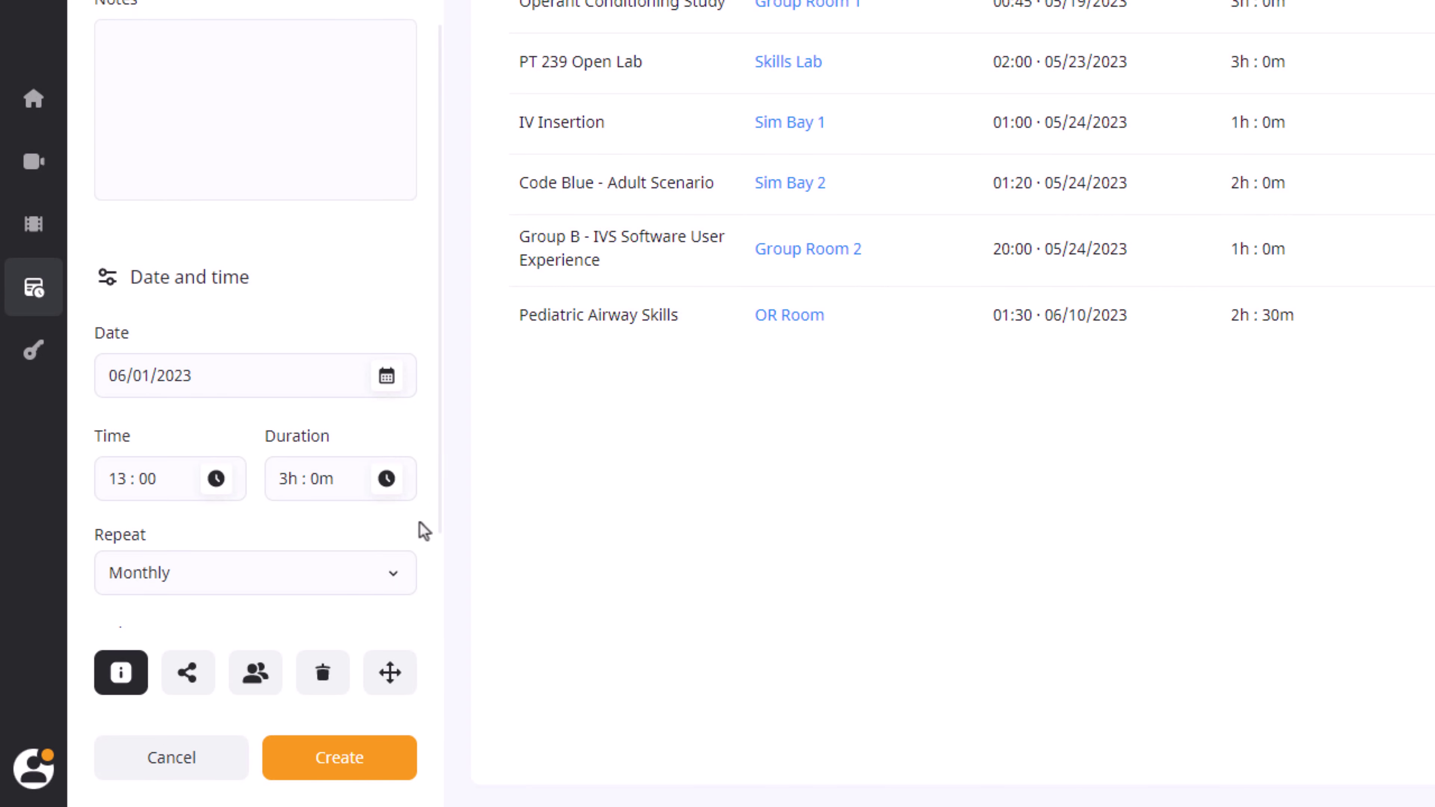
Step: Set the monthly repeat to end after 5 occurrences
scroll(416, 535, down, 3)
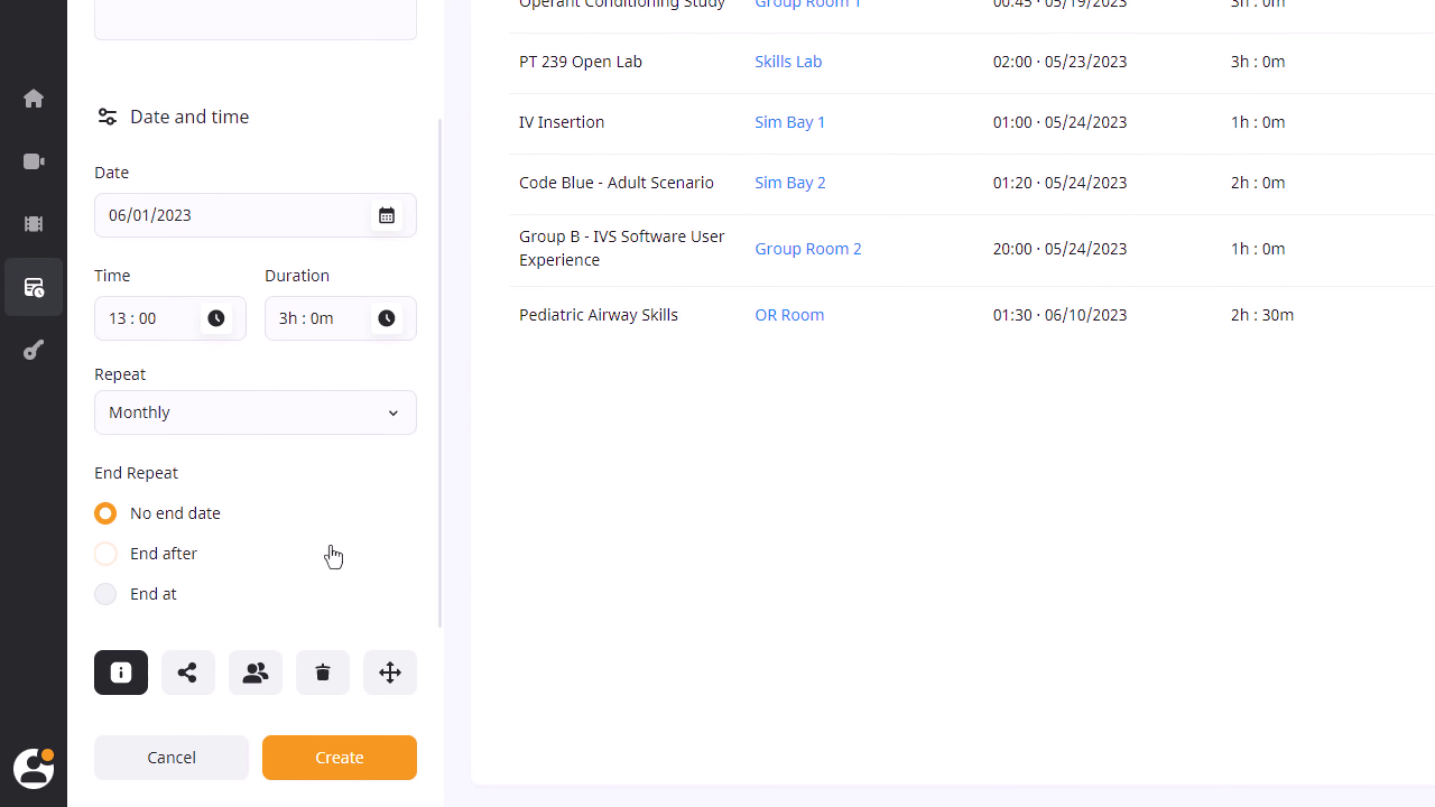
click(104, 553)
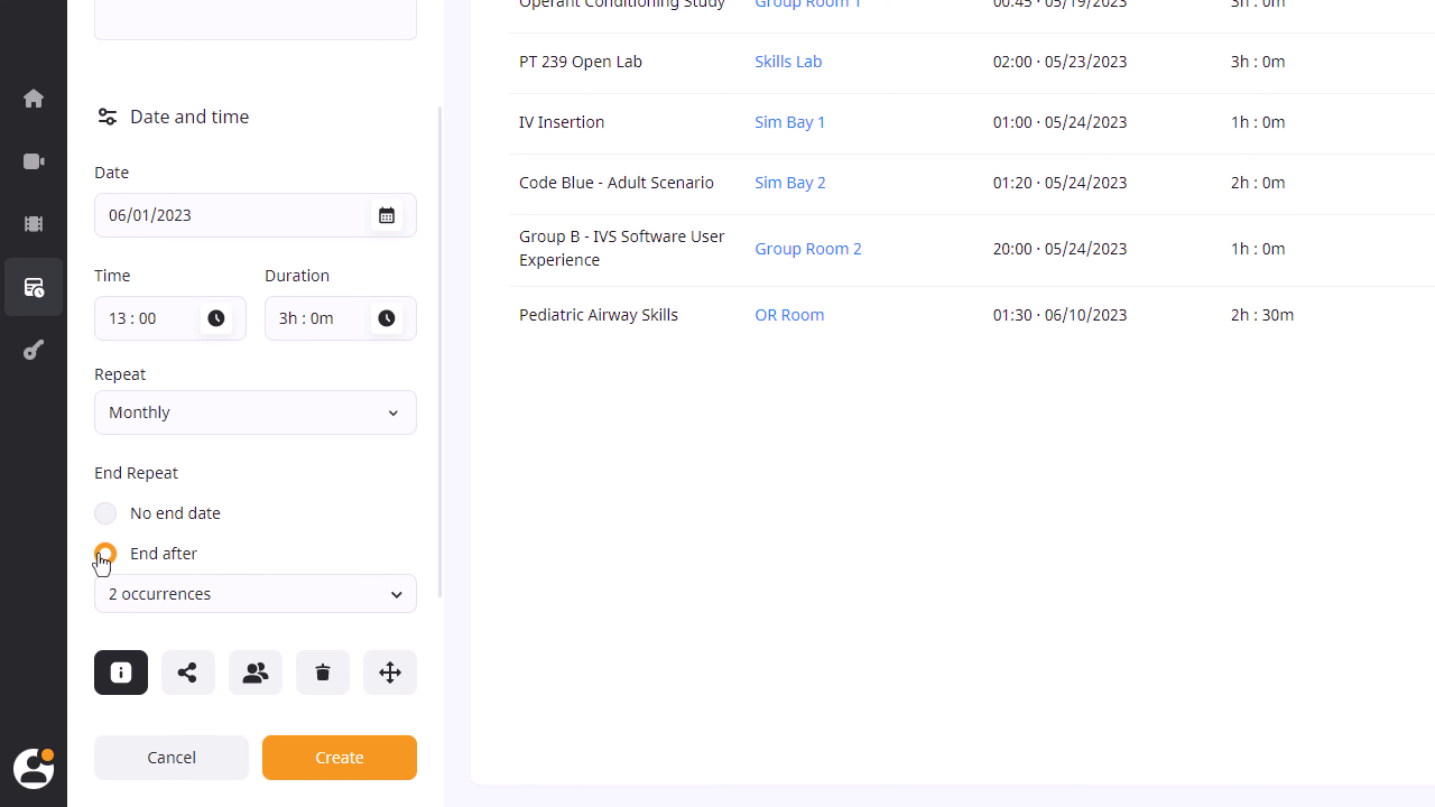
scroll(102, 562, down, 1)
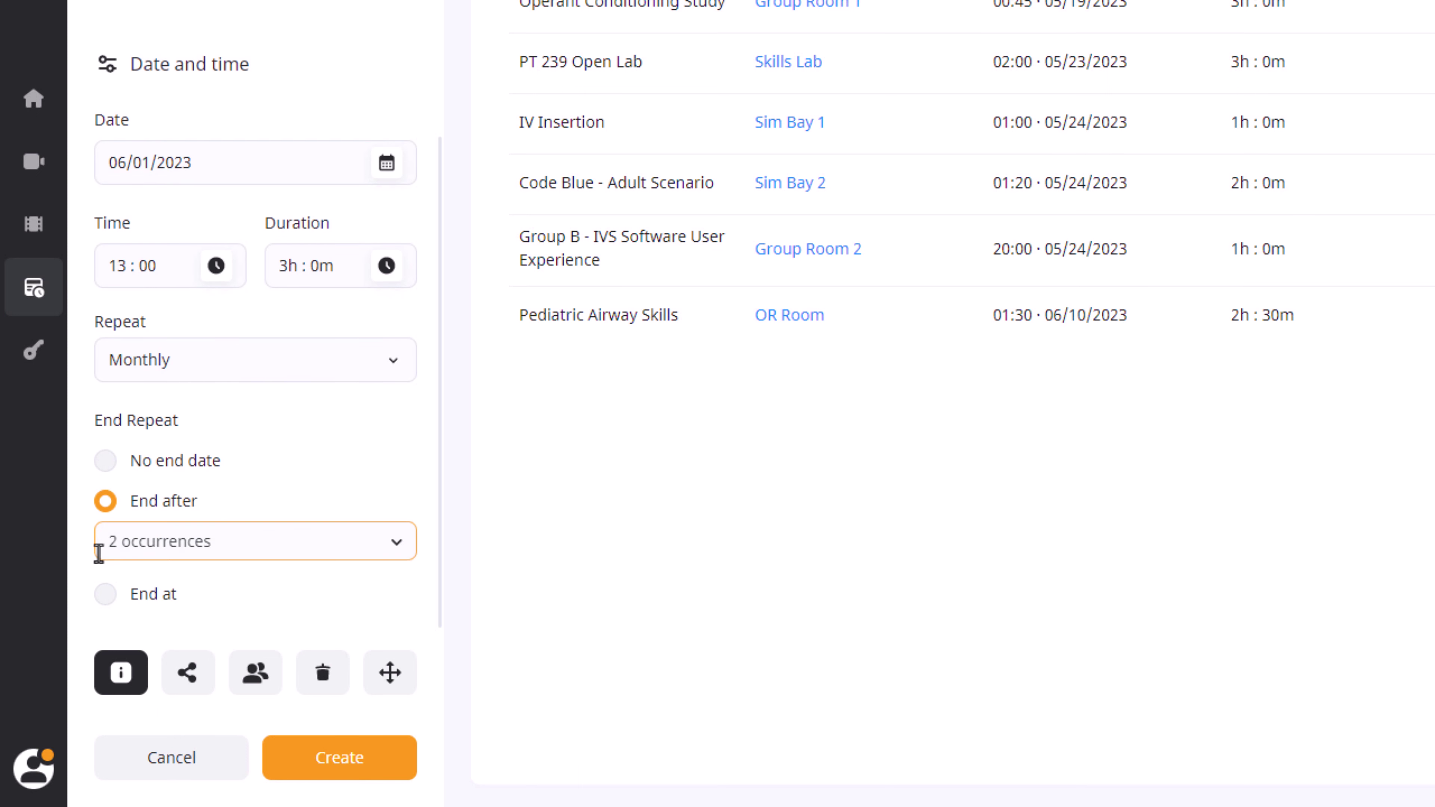
click(396, 543)
click(246, 459)
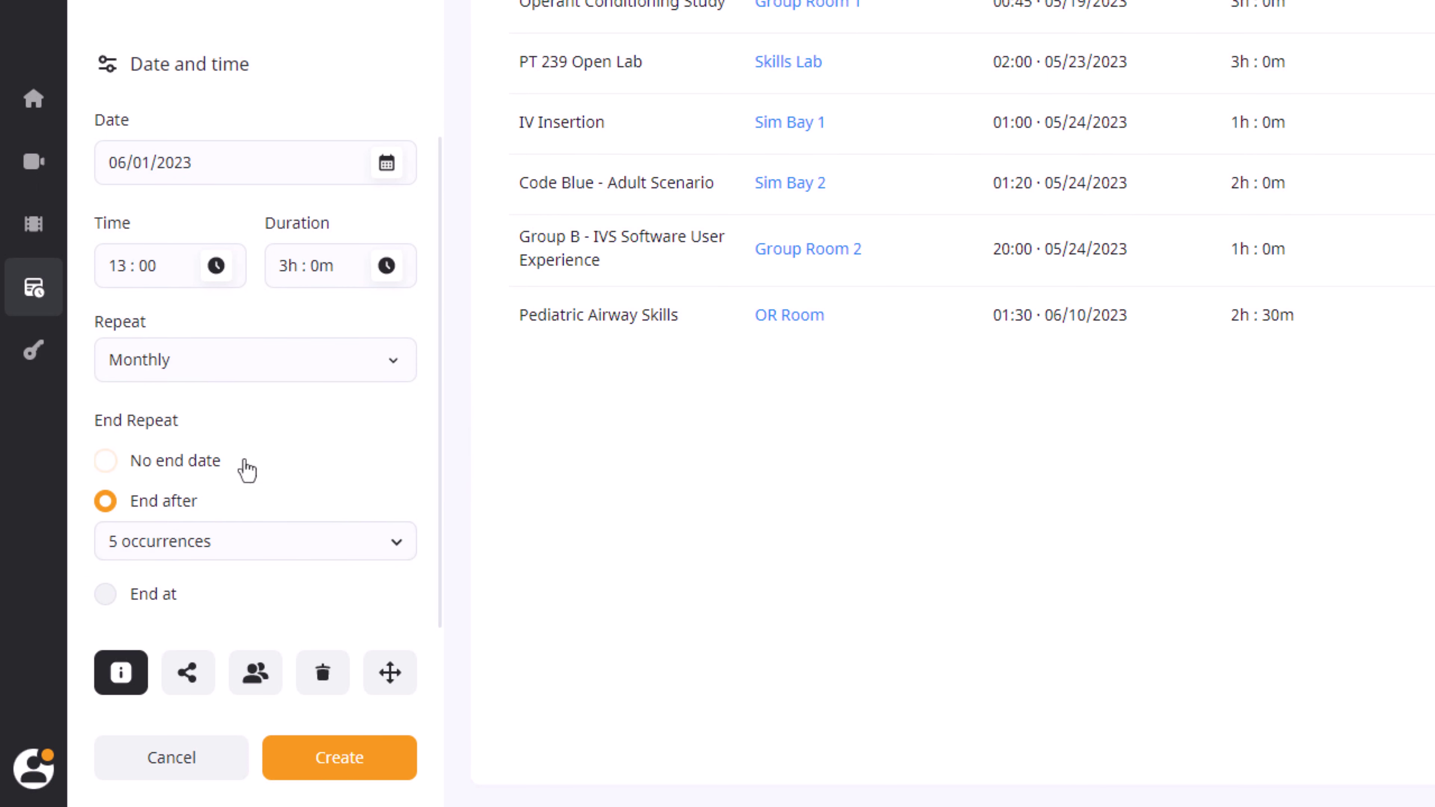
Step: Make the monthly repeat end at a fixed date, December 1, 2023
click(104, 597)
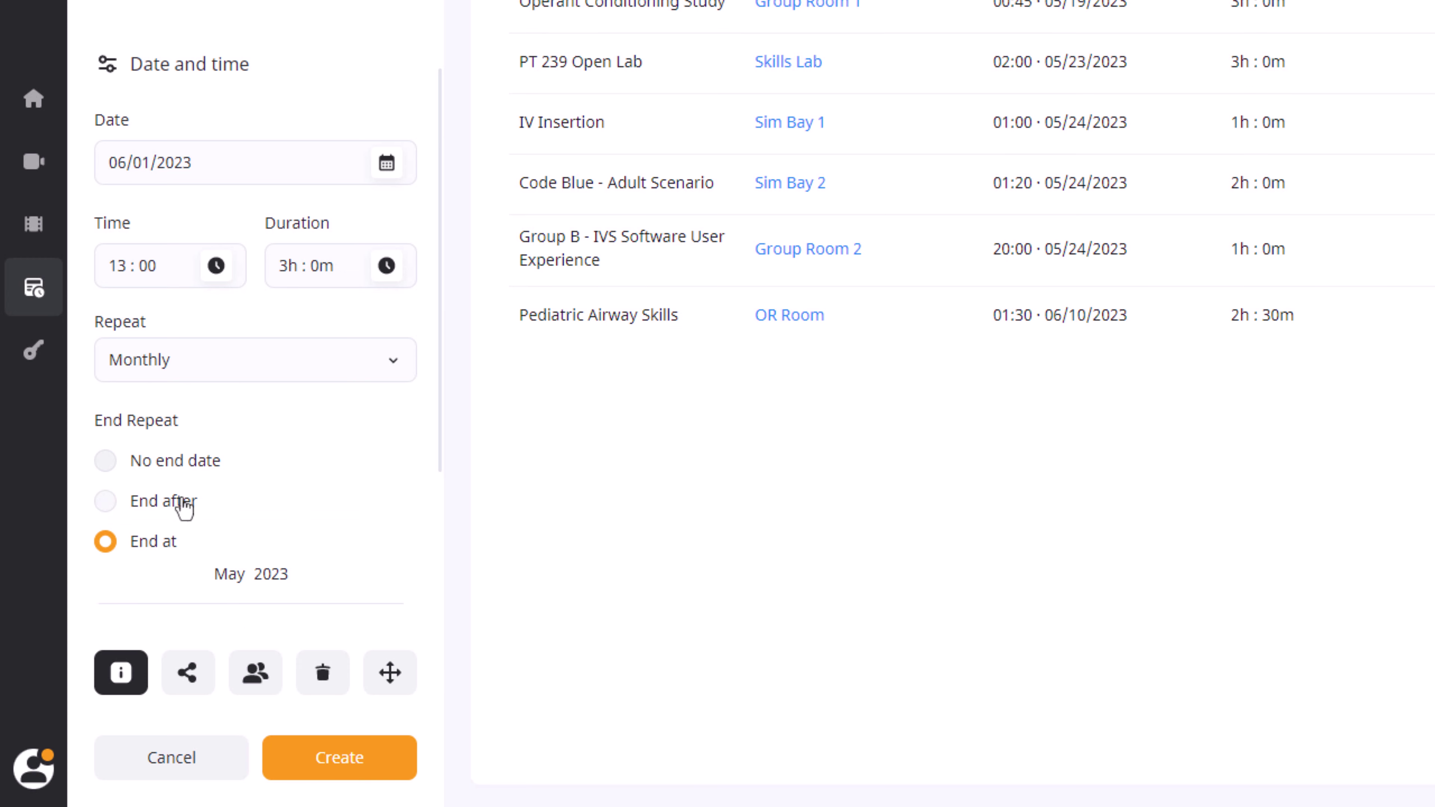
scroll(184, 507, down, 6)
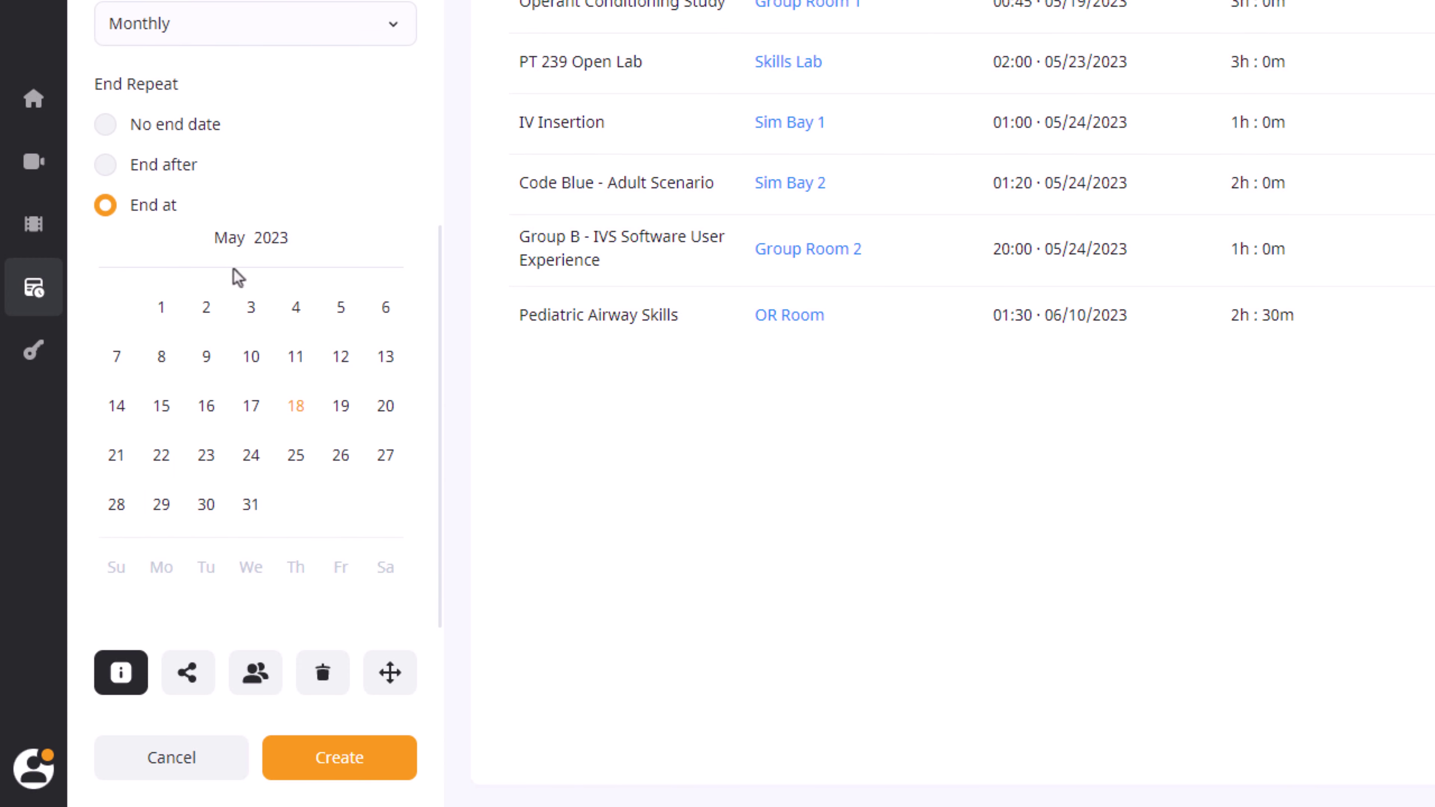
click(235, 255)
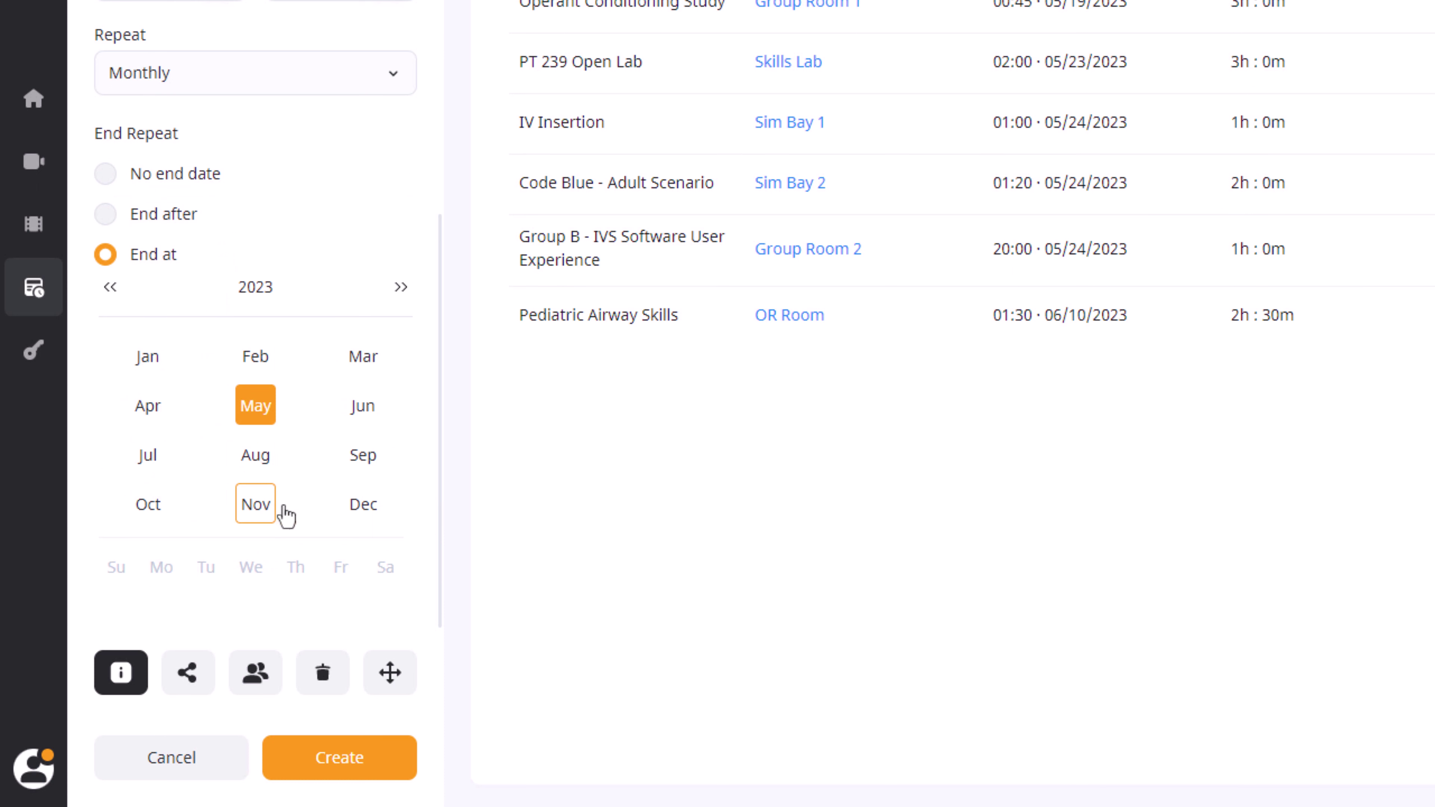
click(354, 511)
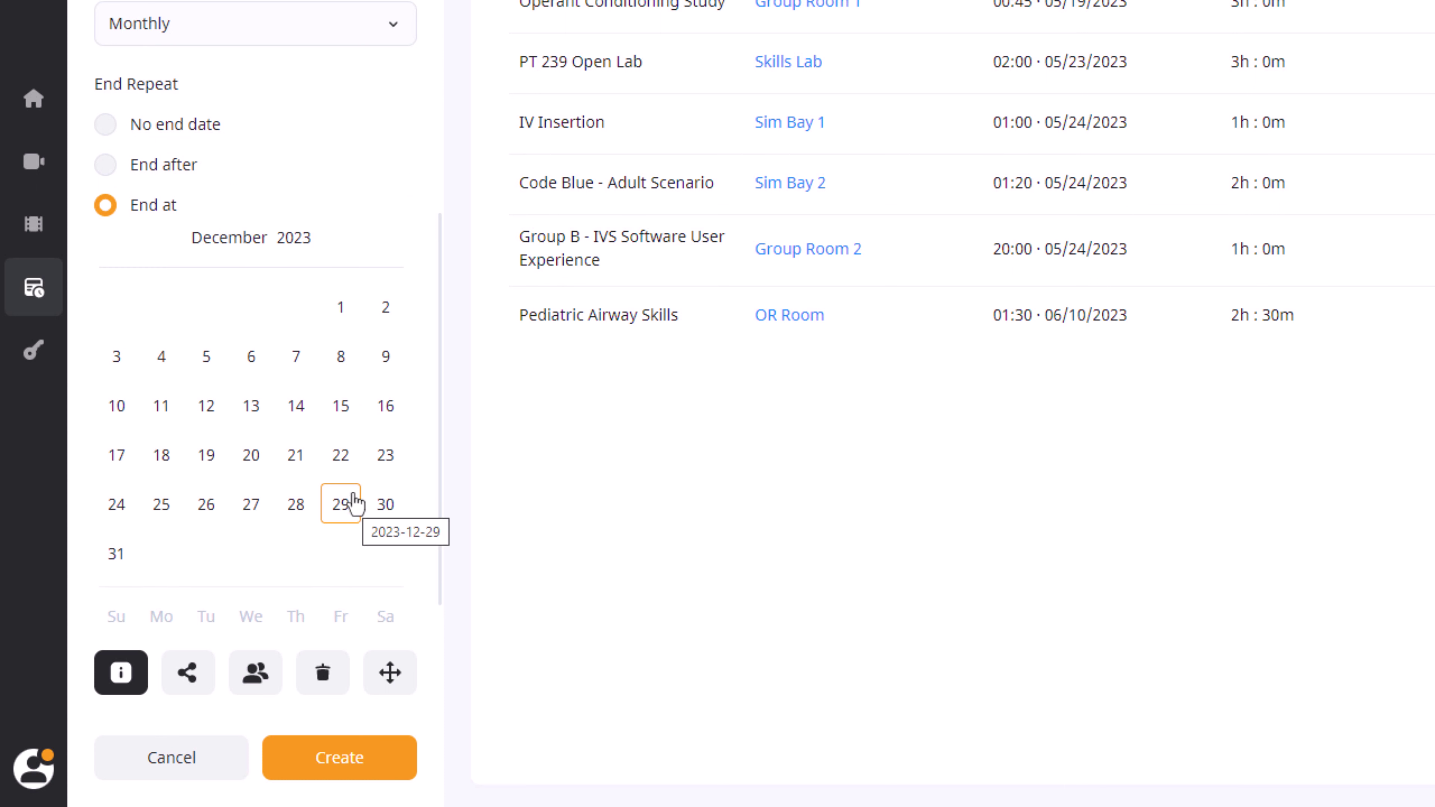
click(350, 322)
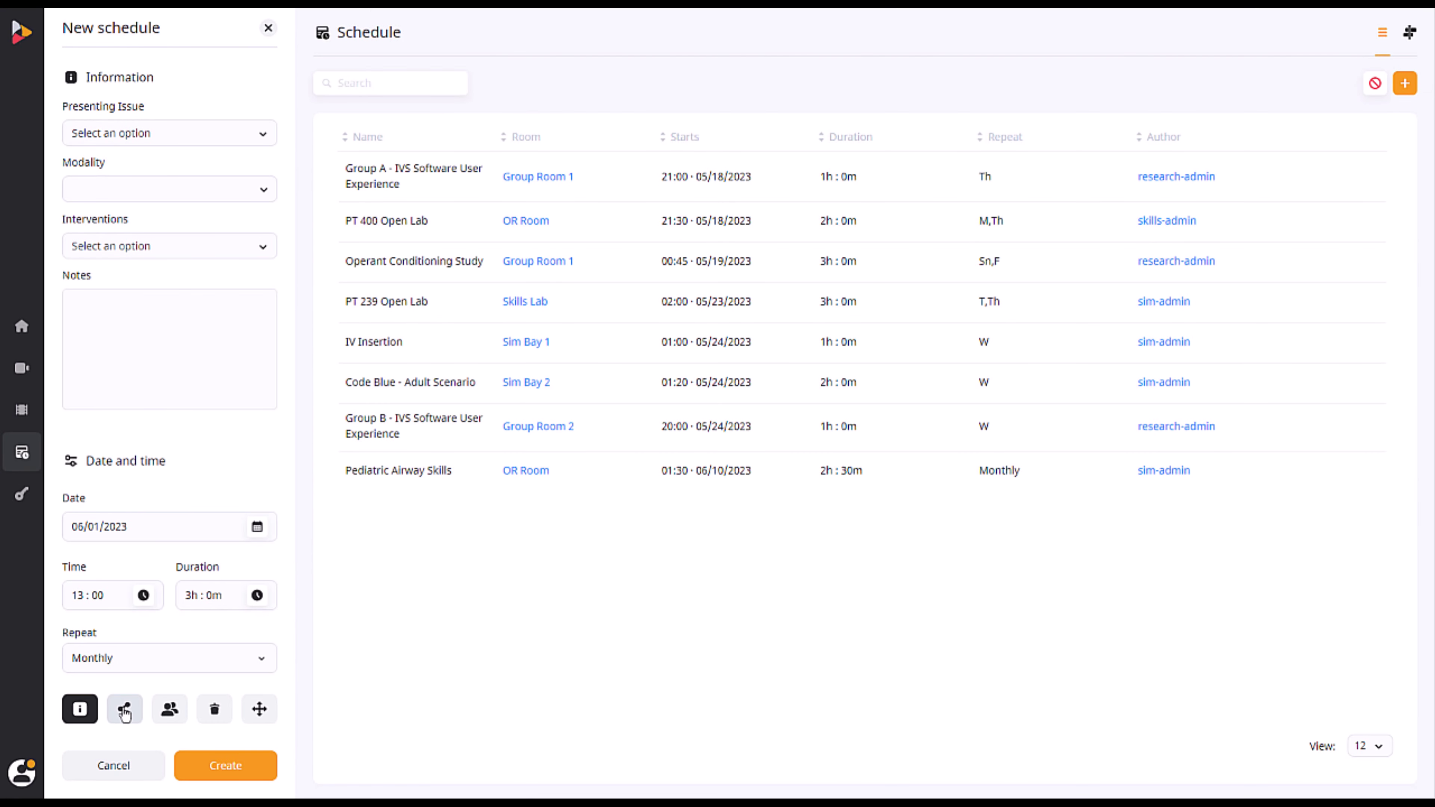
Step: Share the schedule with the Interview User and Research Admin groups, and try the individual research-user account under Research User
click(125, 710)
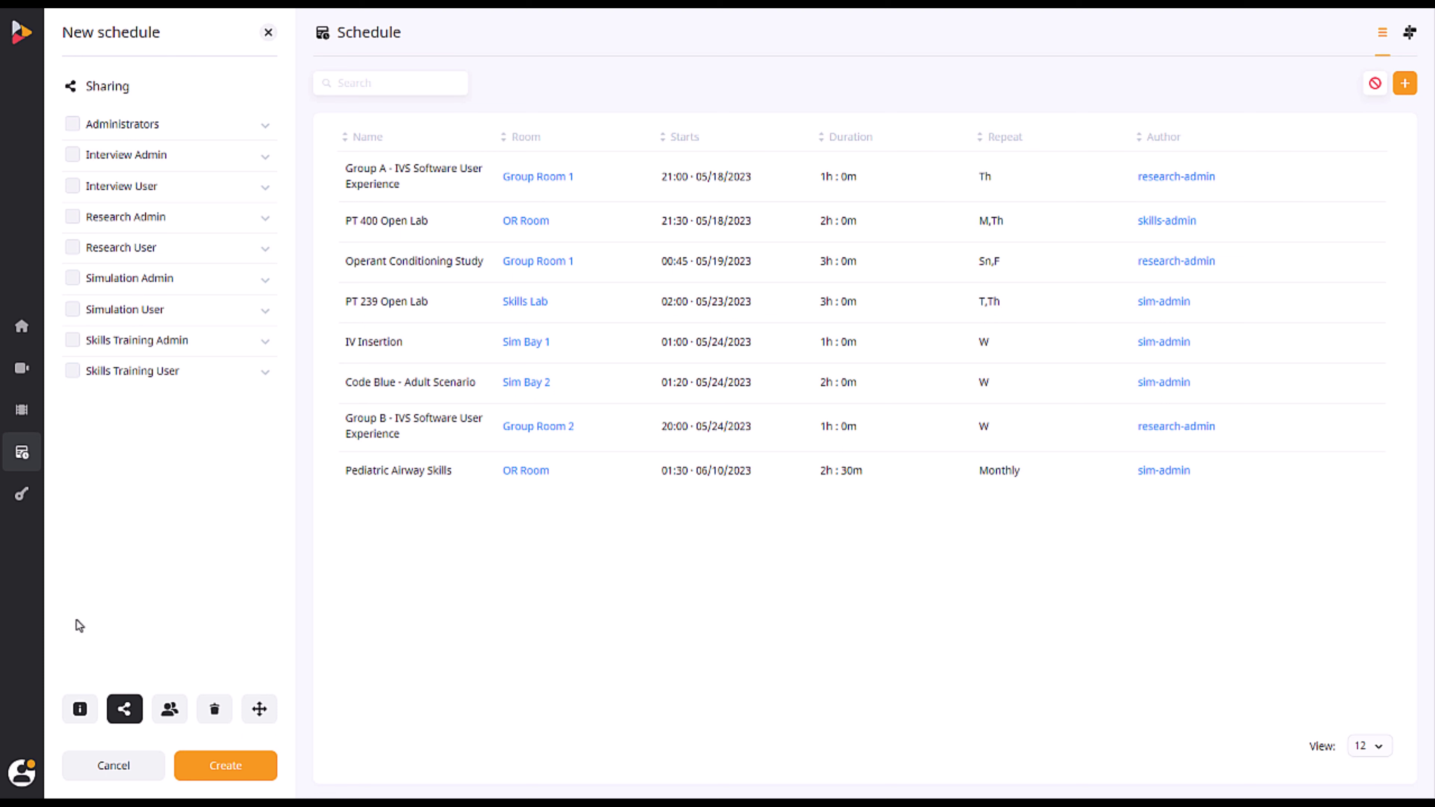
click(71, 187)
click(72, 217)
click(264, 249)
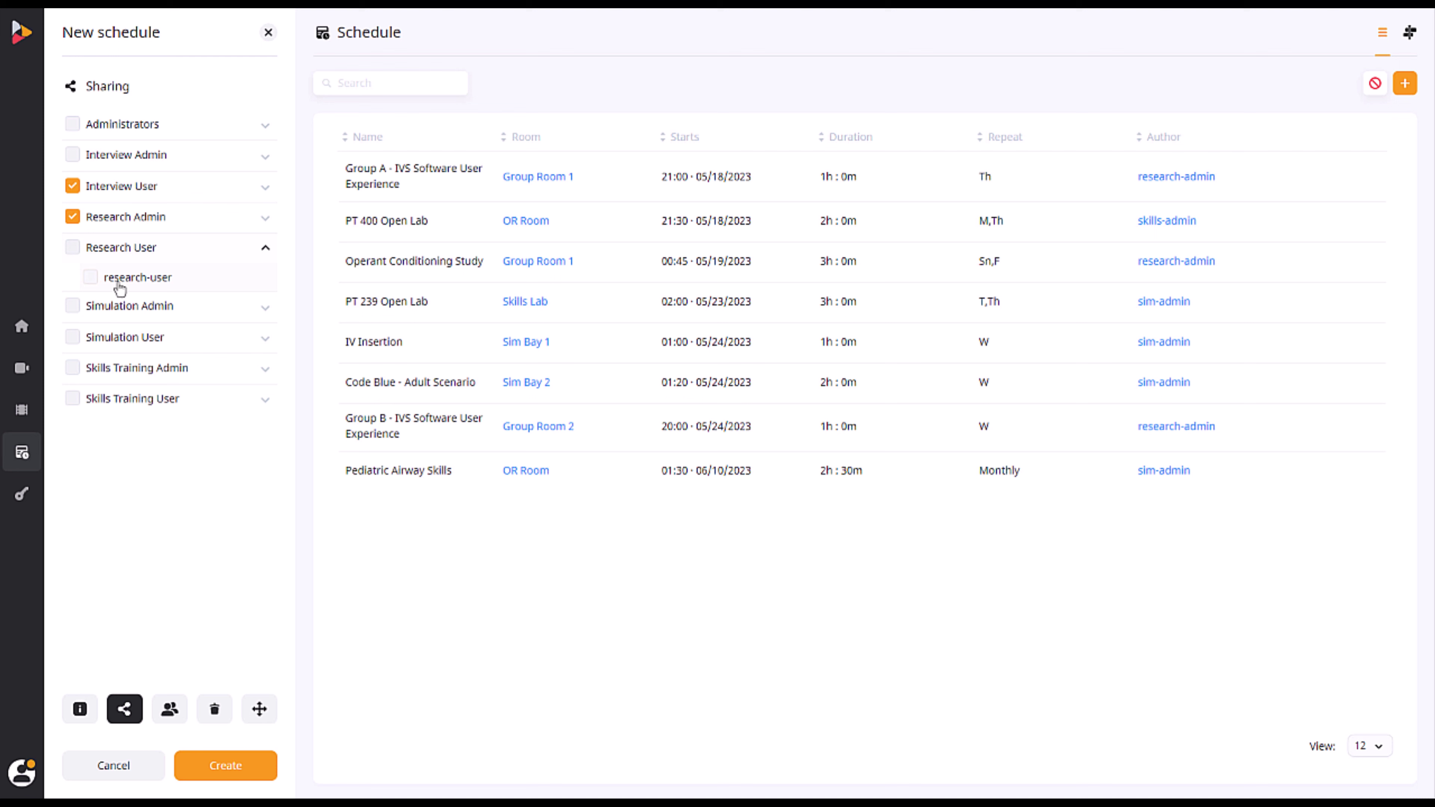
click(90, 278)
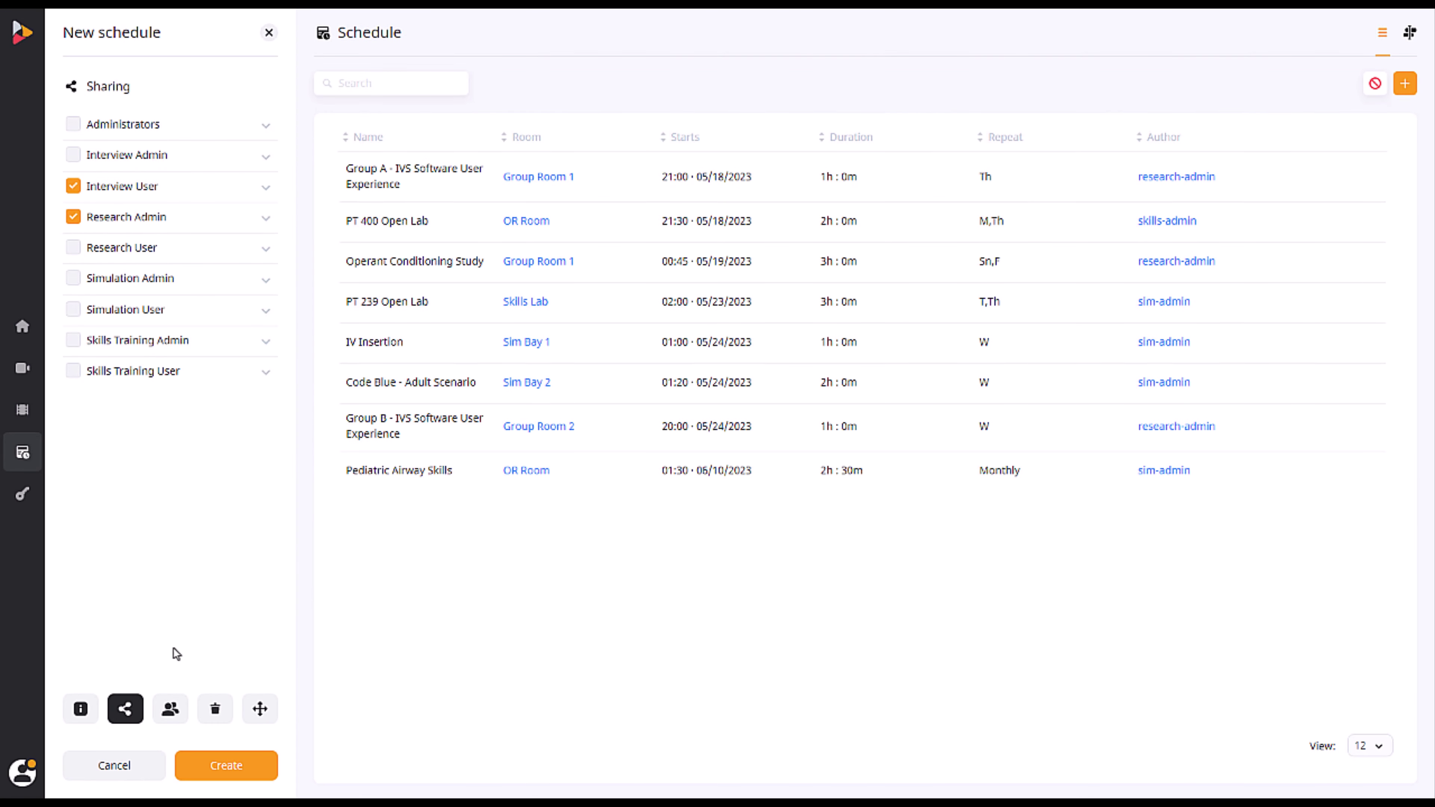
Step: Assign the research-admin account from the Research Admin group as the schedule's author
click(172, 710)
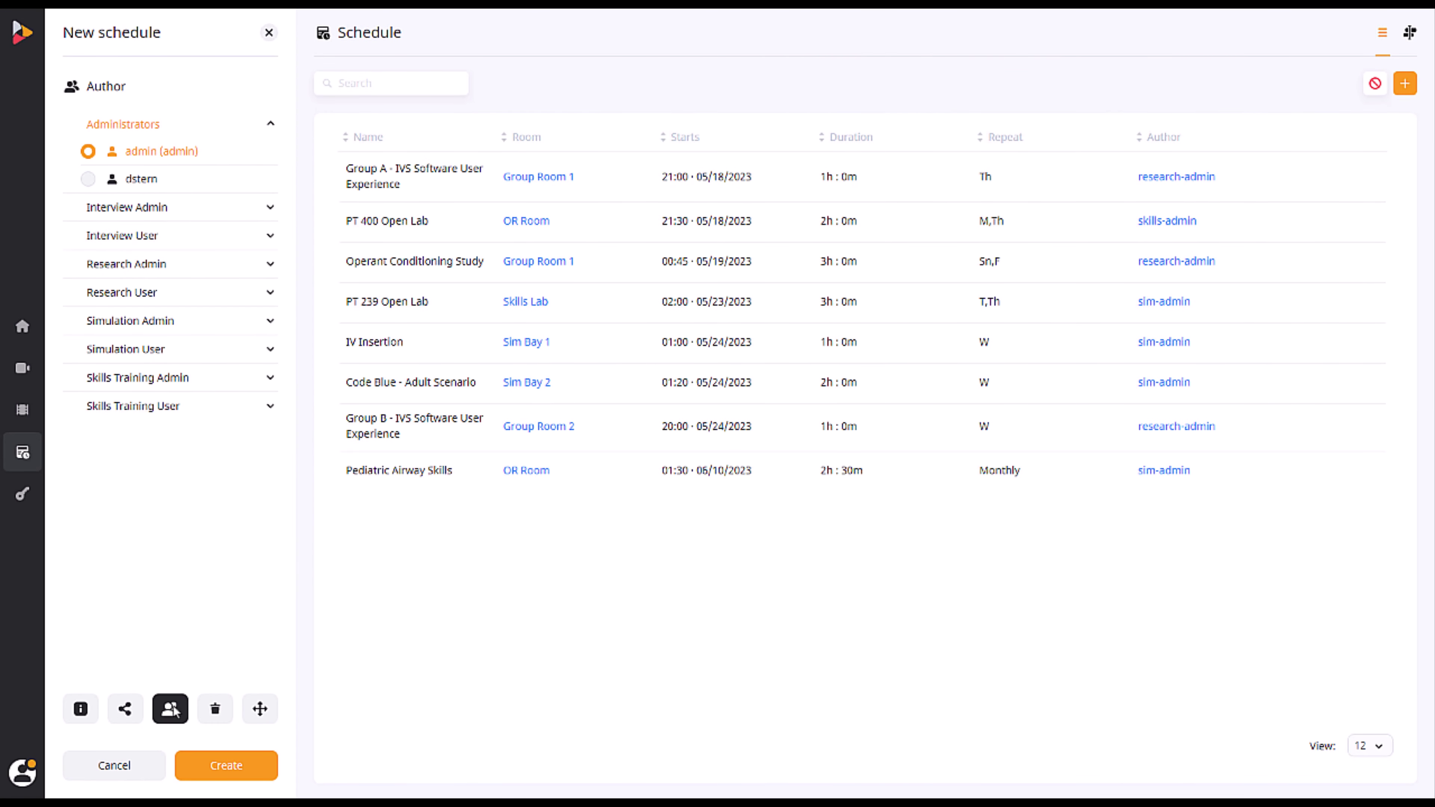
click(268, 266)
click(163, 295)
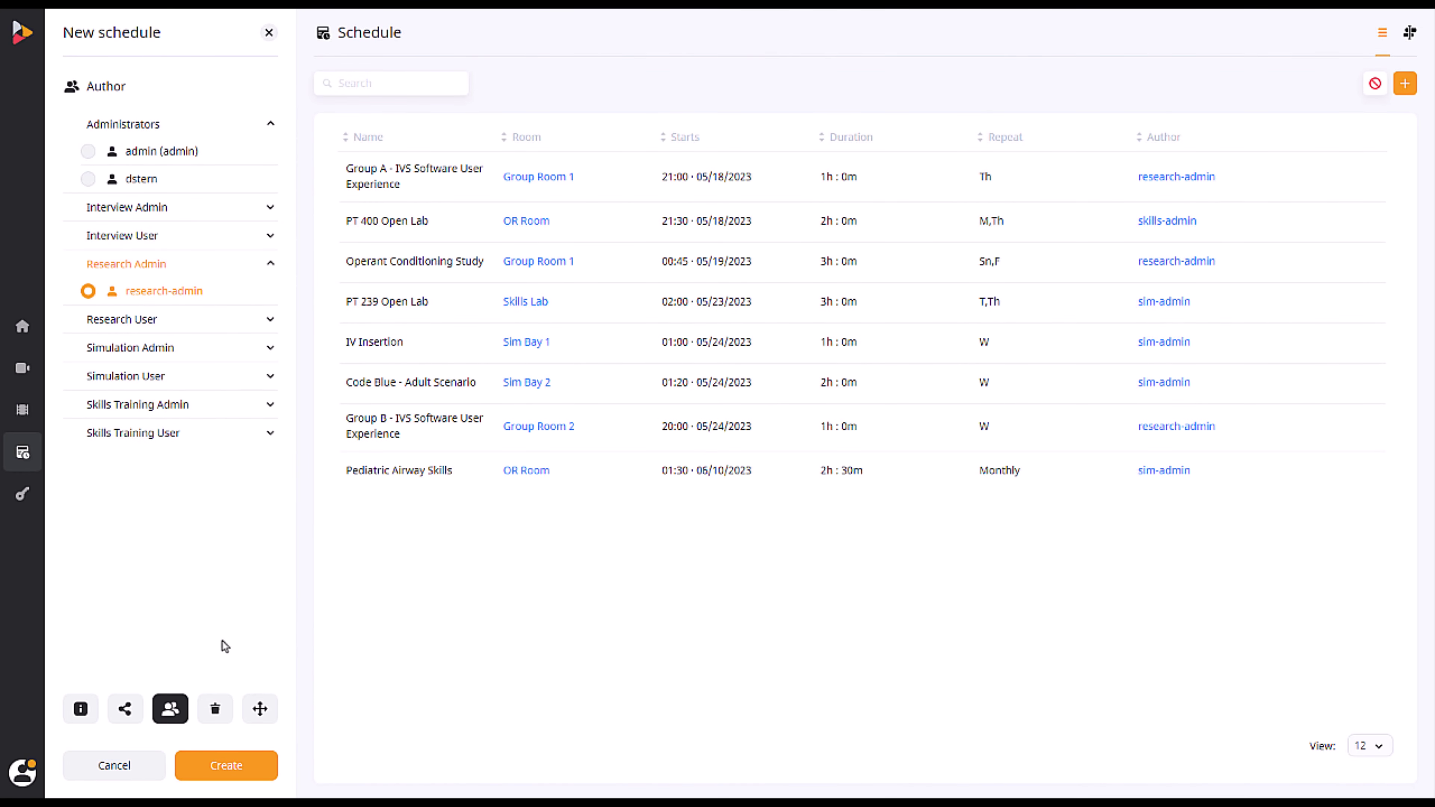
Step: Try the Keep Until and Keep For retention options, and return the retention to Default
click(216, 710)
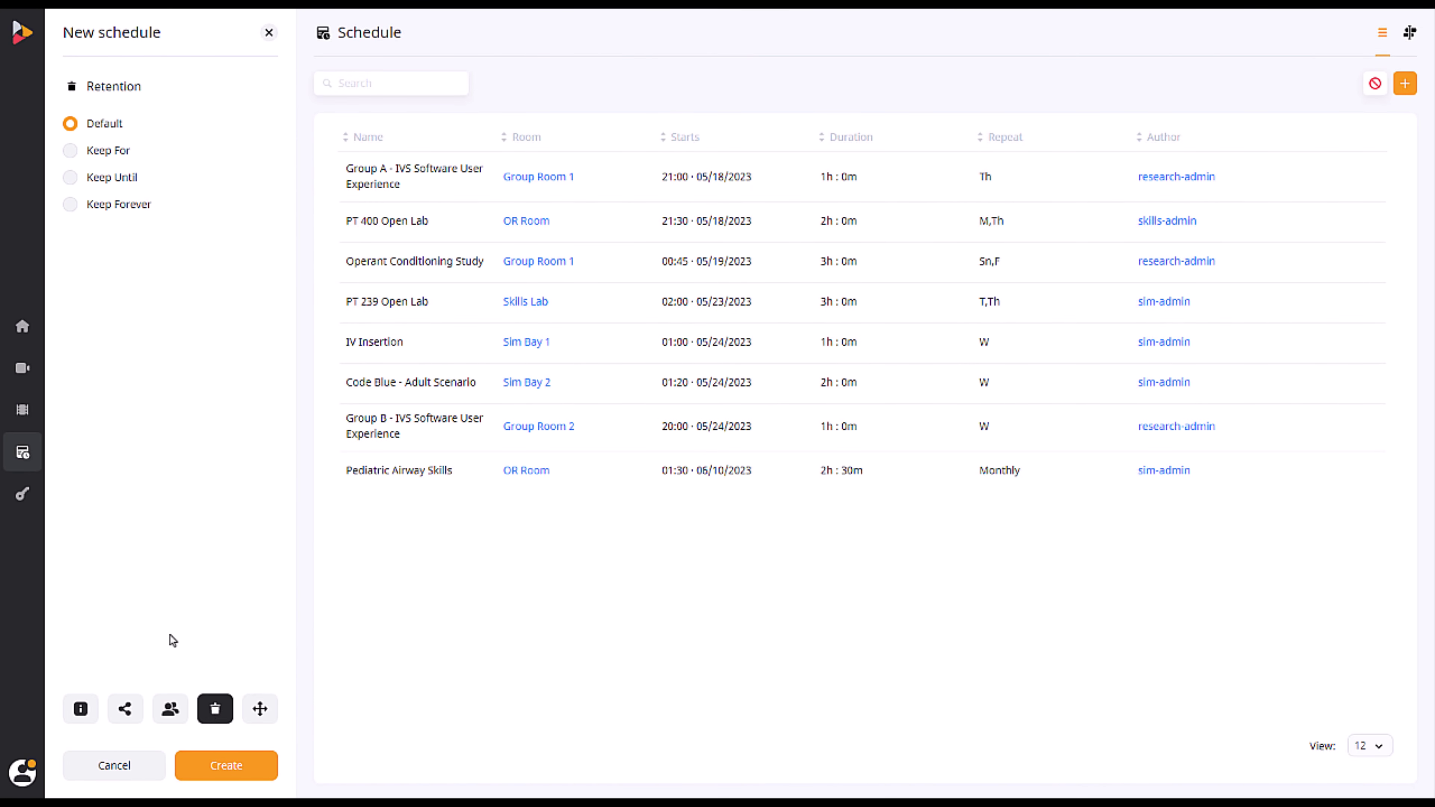
click(70, 179)
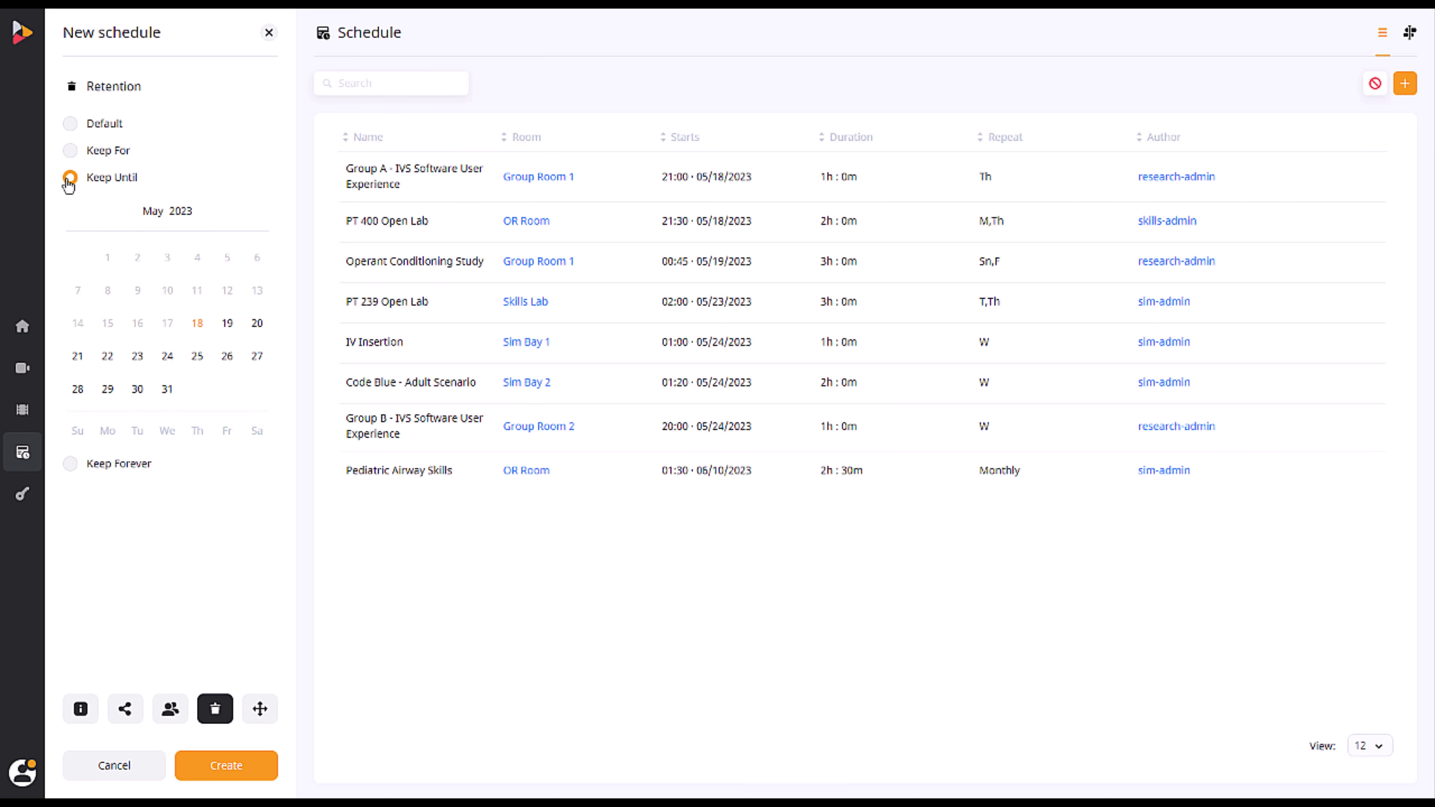
click(69, 151)
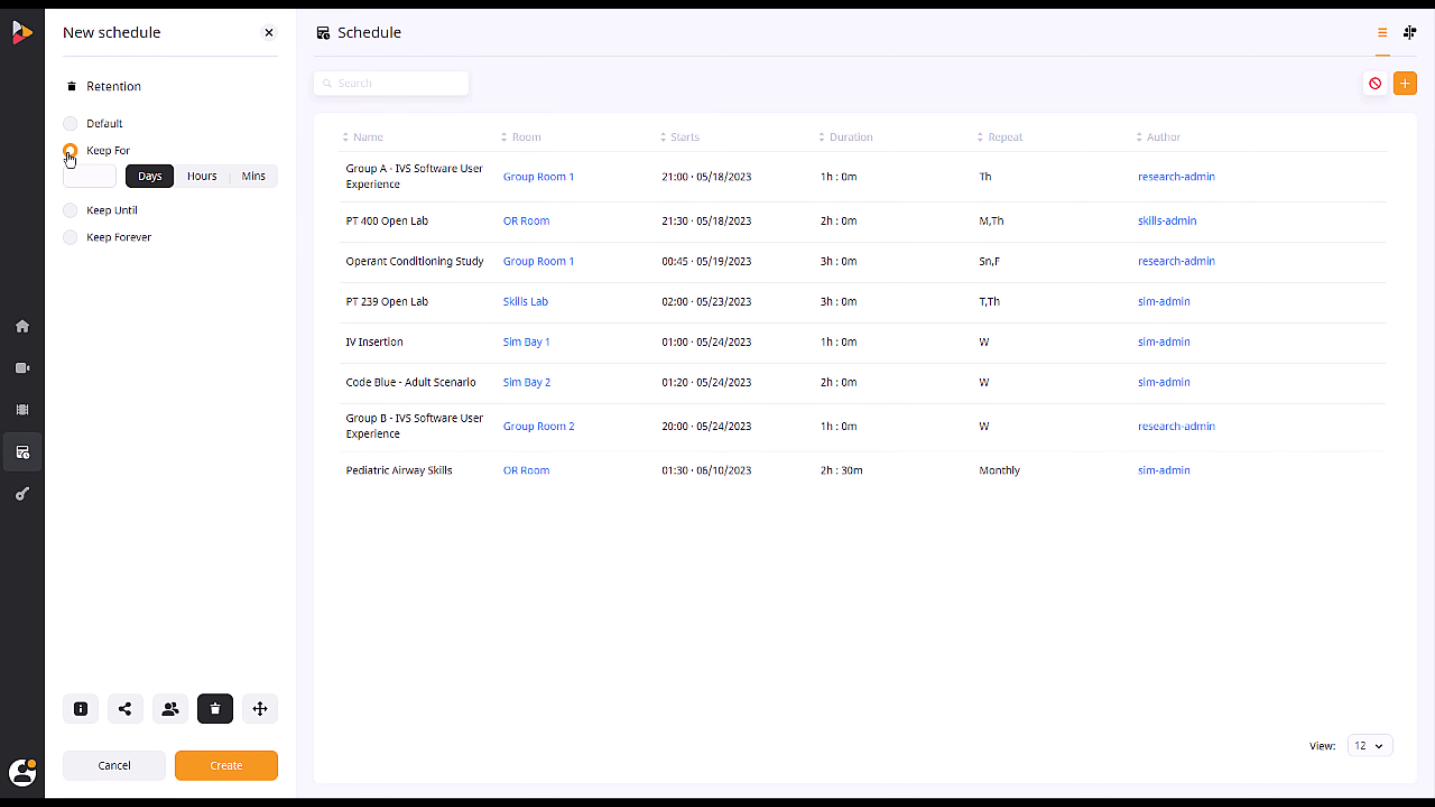
click(70, 126)
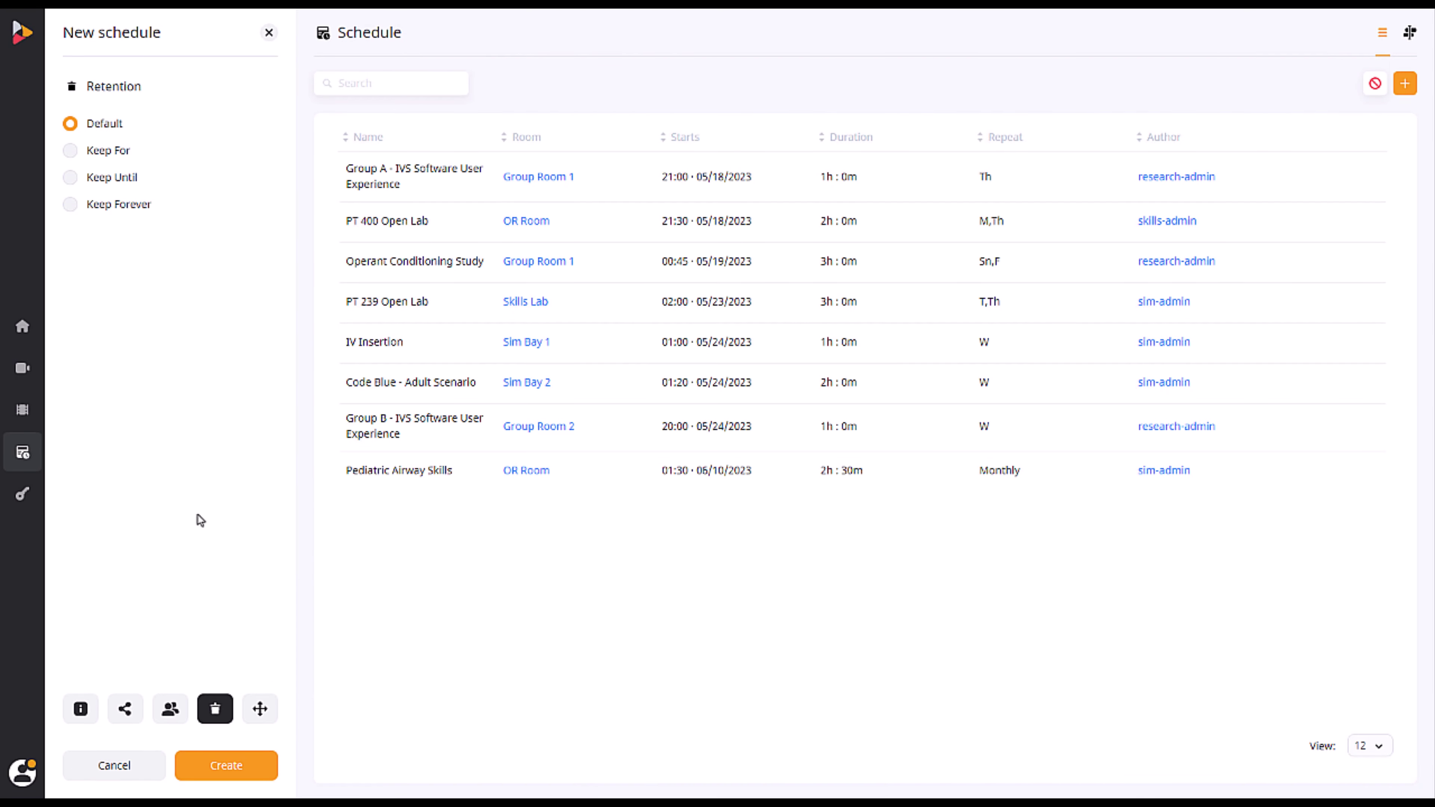
Step: Choose the Manakin Close Up preset for the schedule's PTZ ceiling camera
click(261, 709)
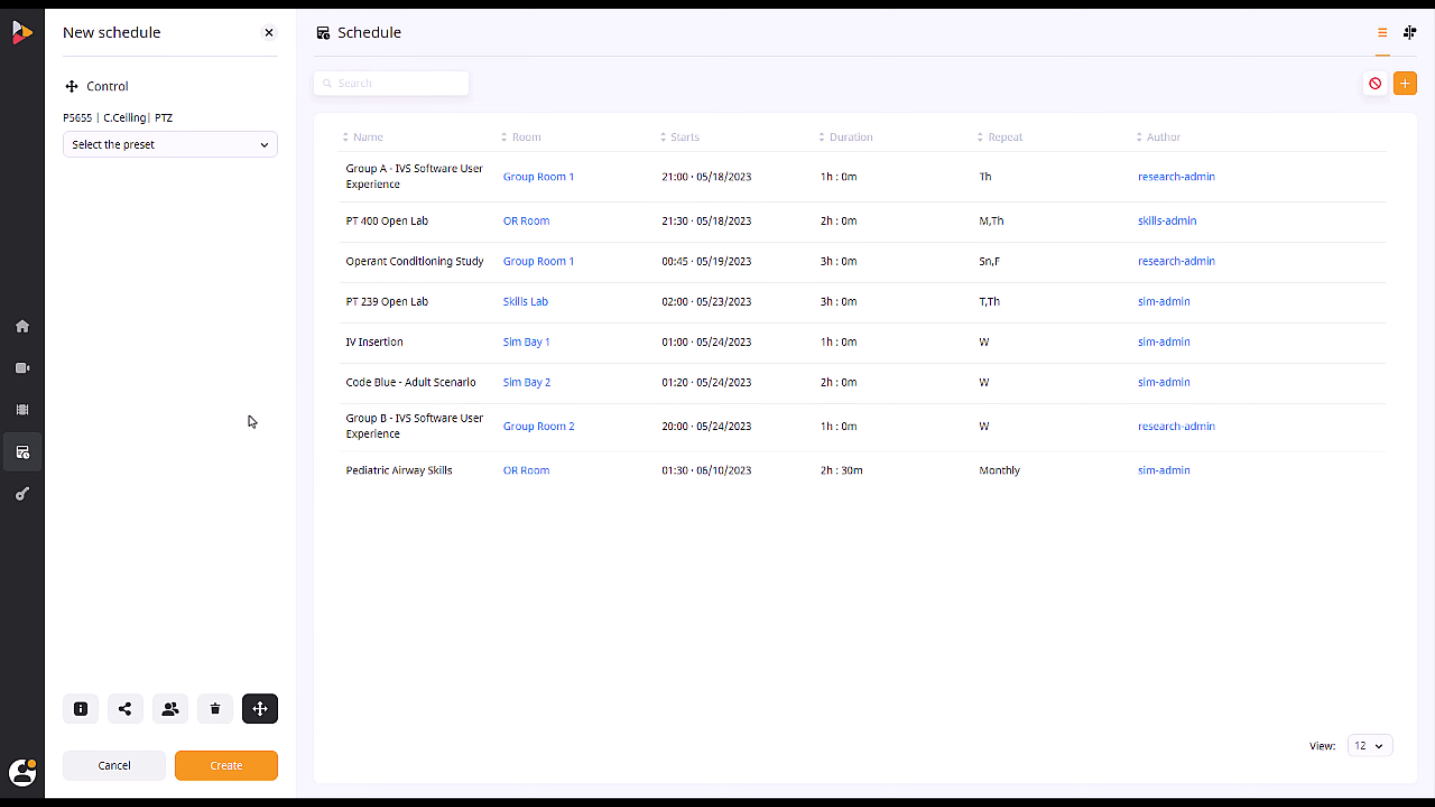
click(264, 149)
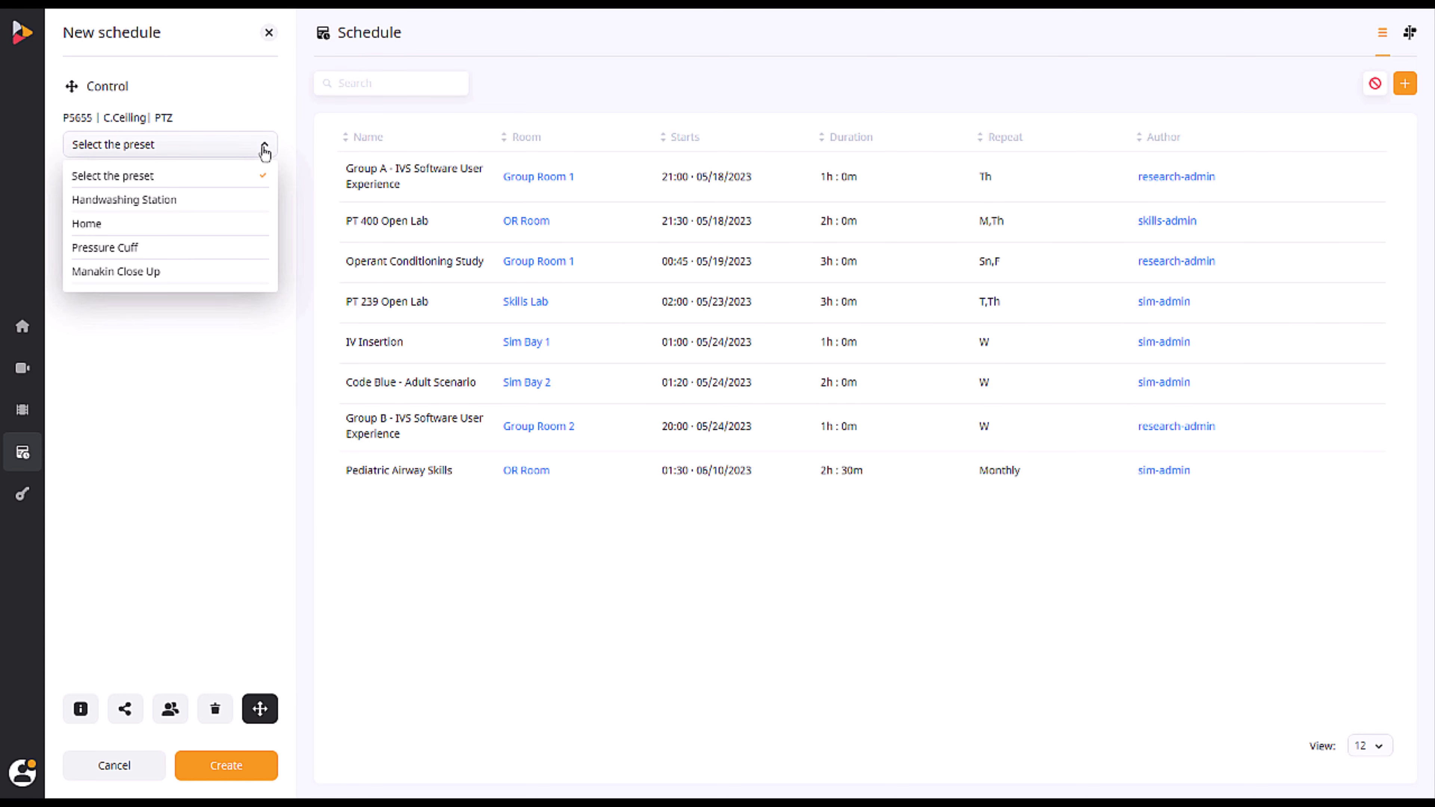
click(133, 273)
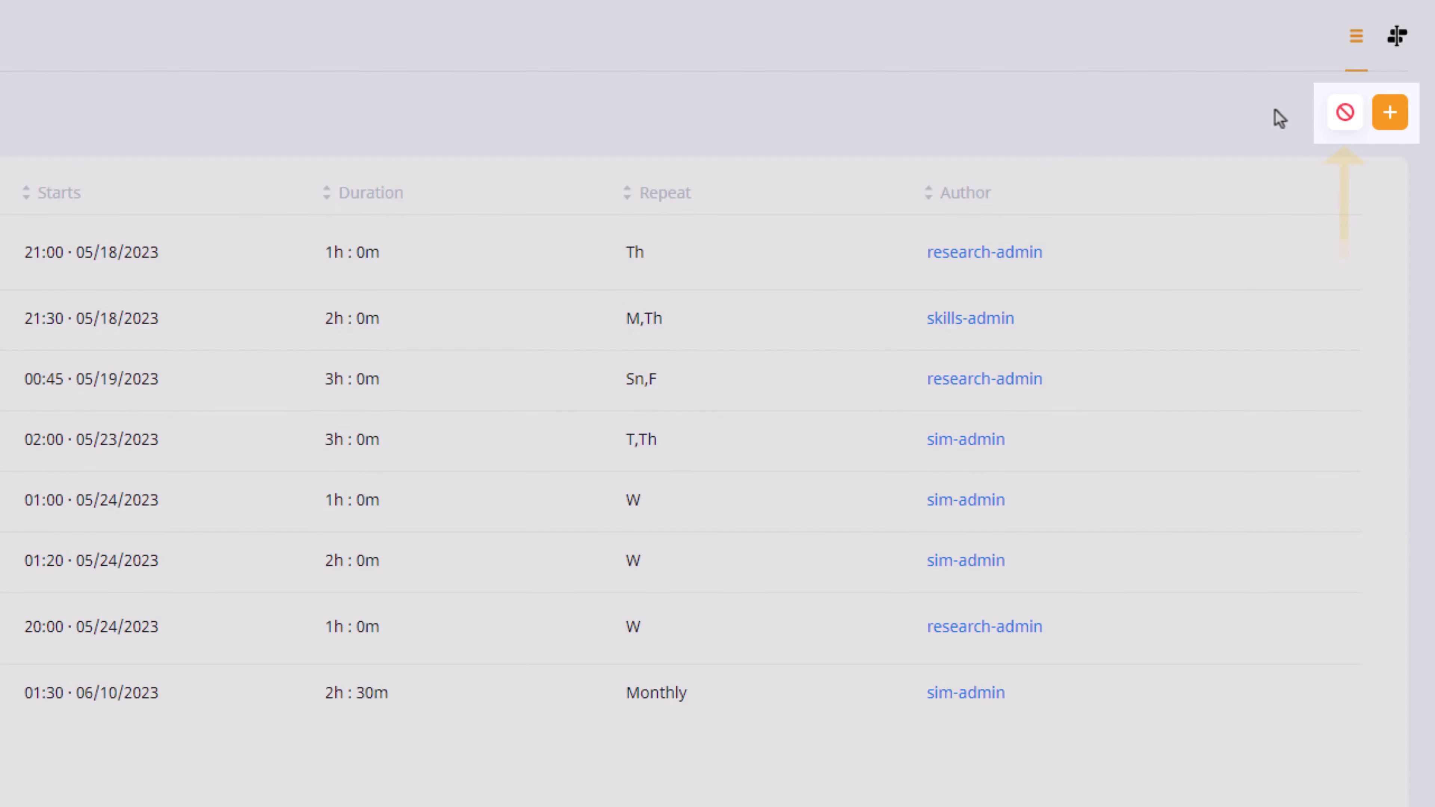
Step: Add December 25, 2023 to the schedule exceptions under the name Christmas 2023, and open the full list of exceptions
click(1347, 111)
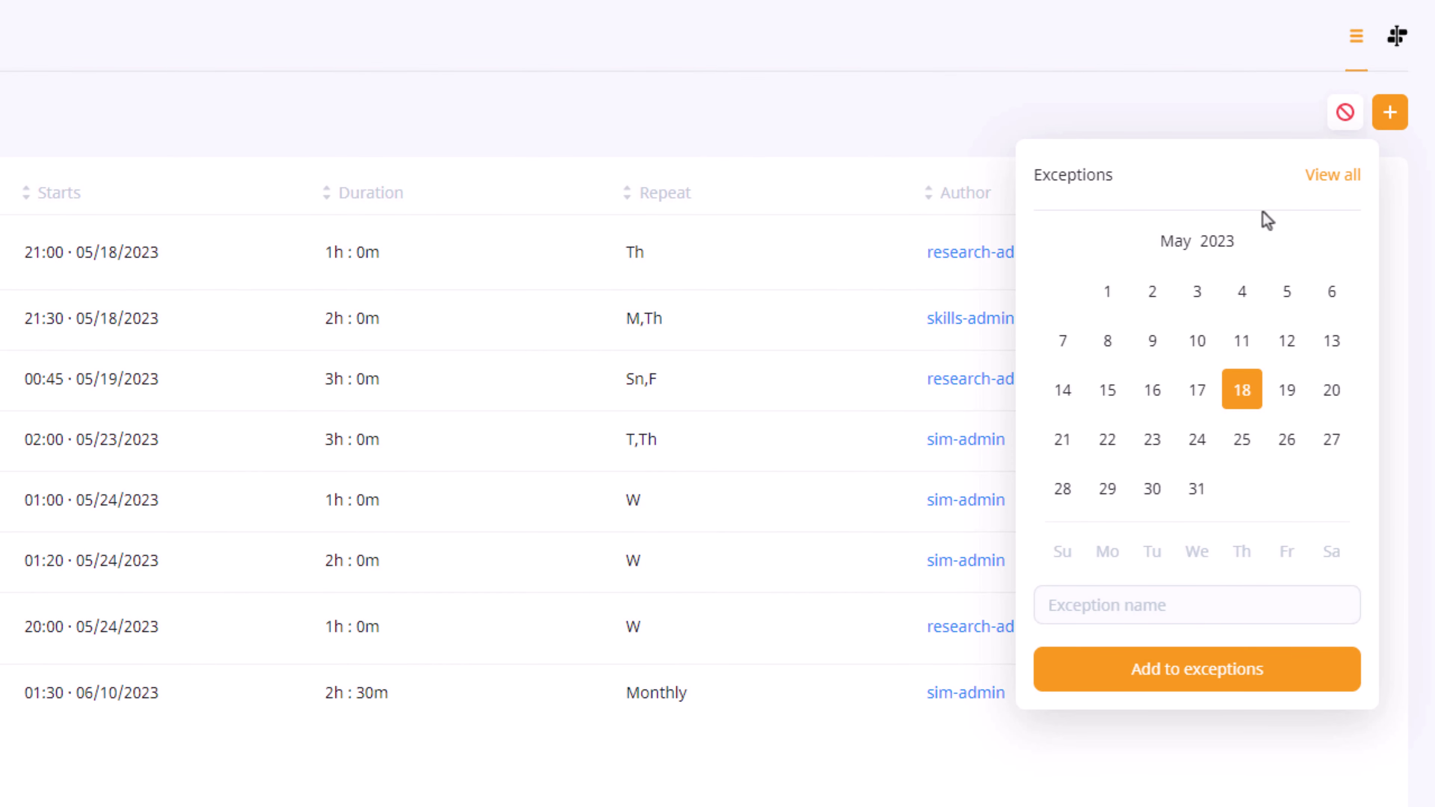
click(1173, 241)
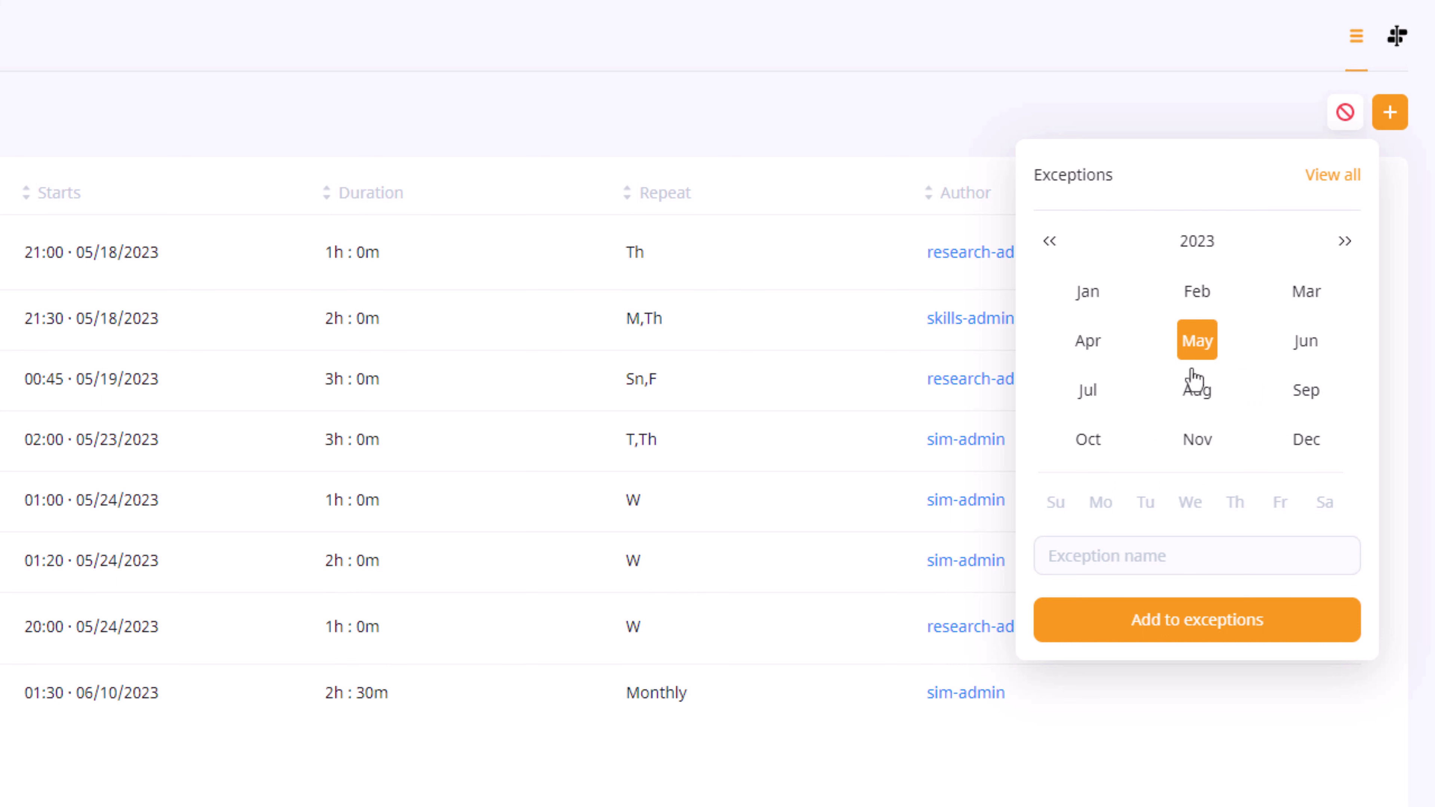
click(1297, 440)
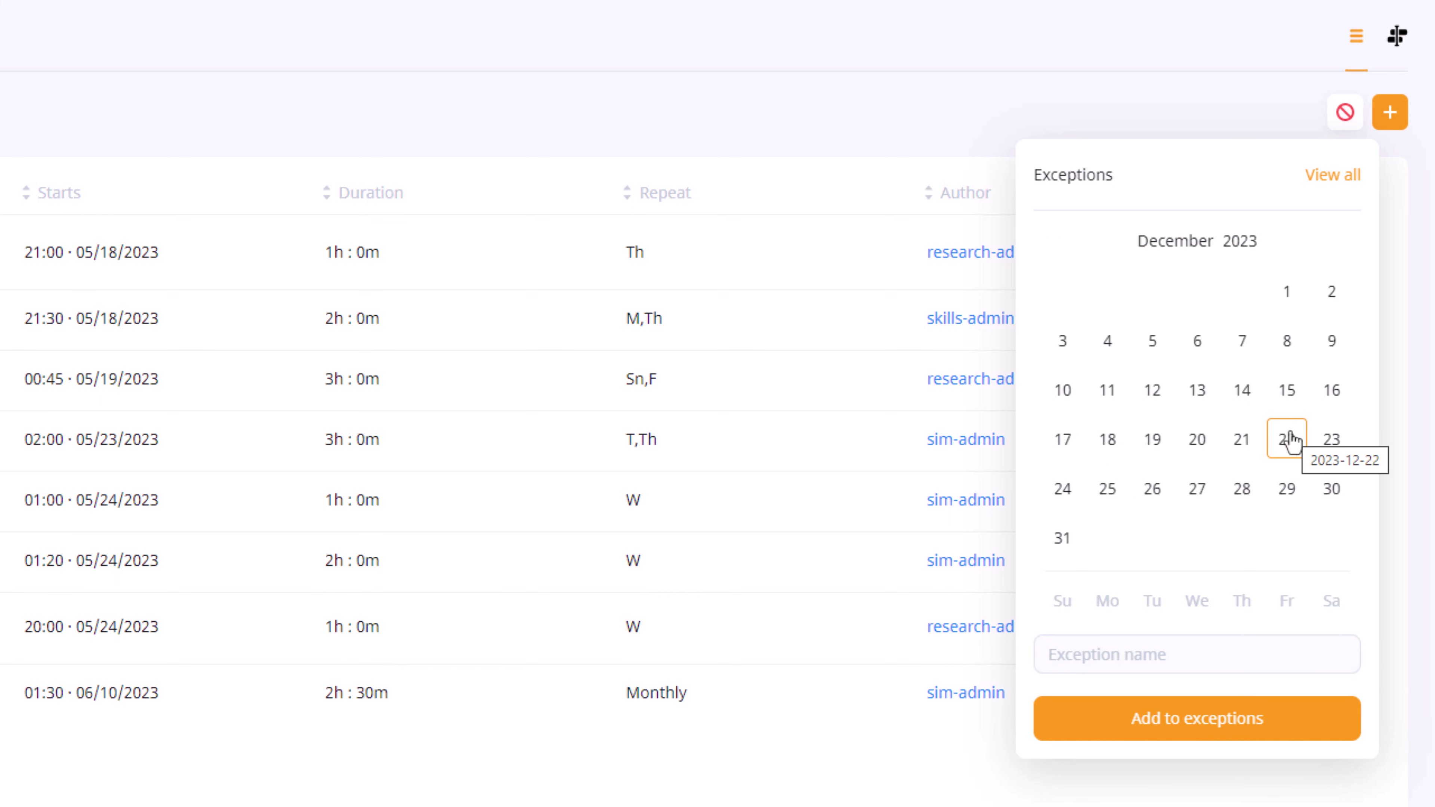
click(1105, 490)
click(1085, 652)
text(Christmas 2023)
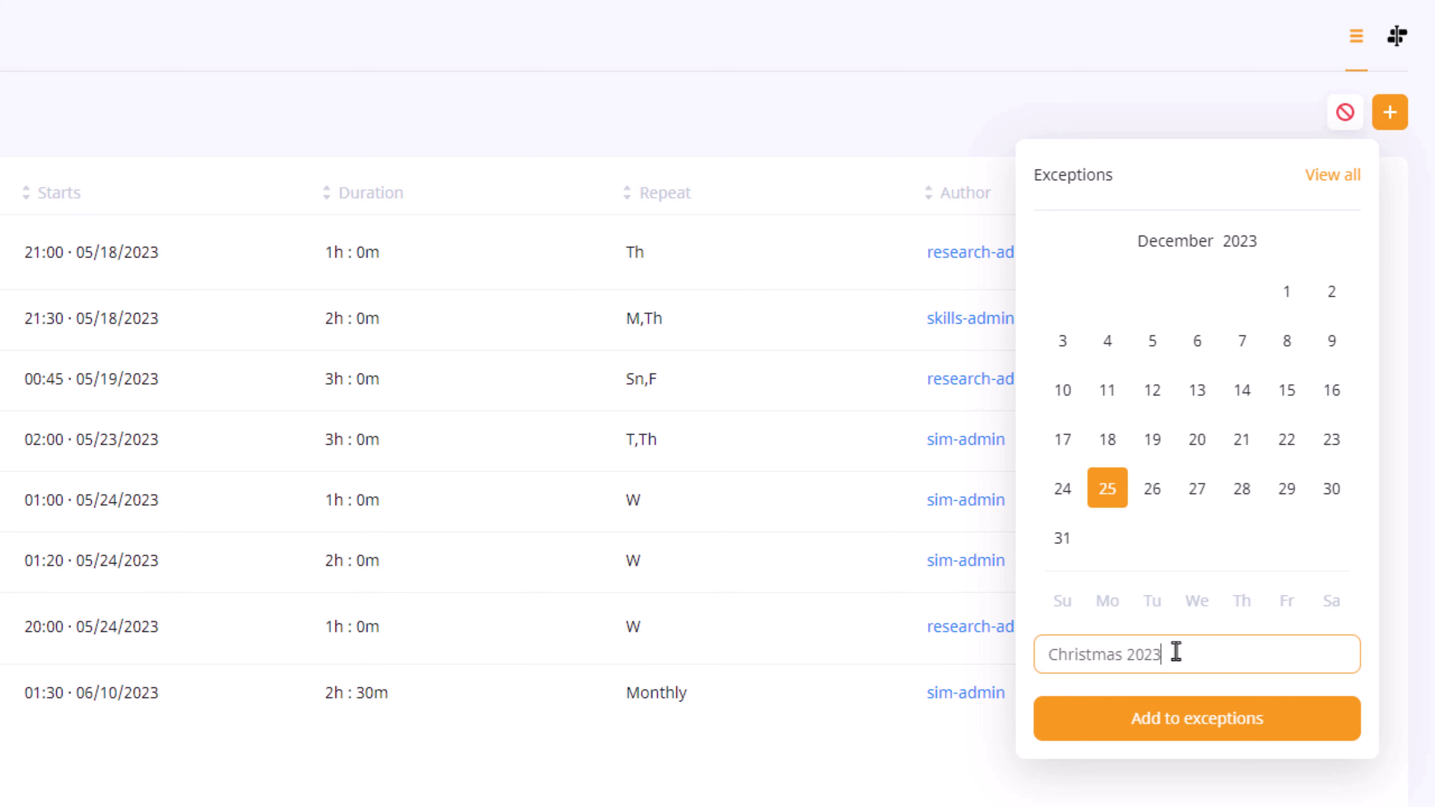
click(1214, 726)
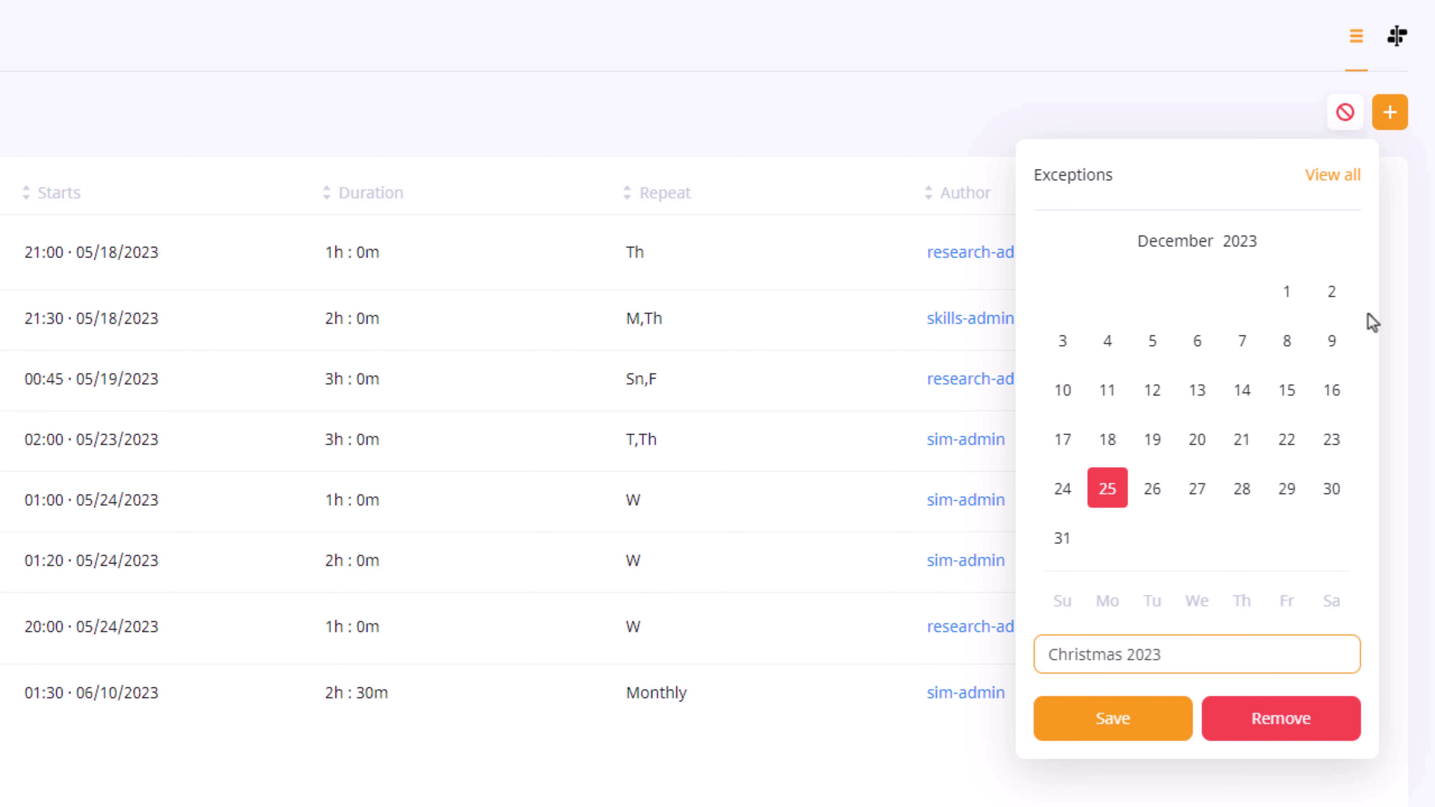
click(1348, 182)
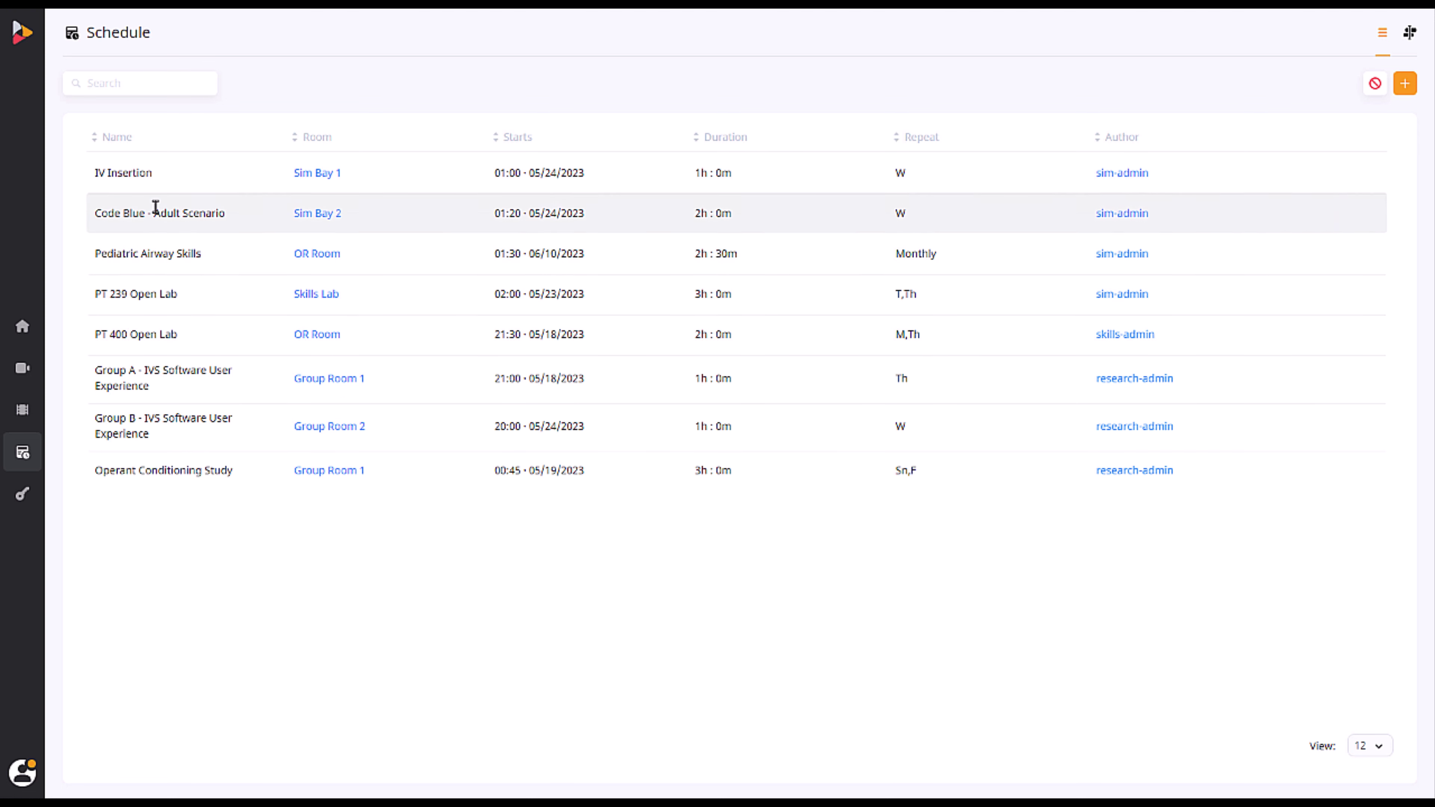
Step: Search the schedules for Sim Bay, view the room timeline, and return to the list view
click(151, 86)
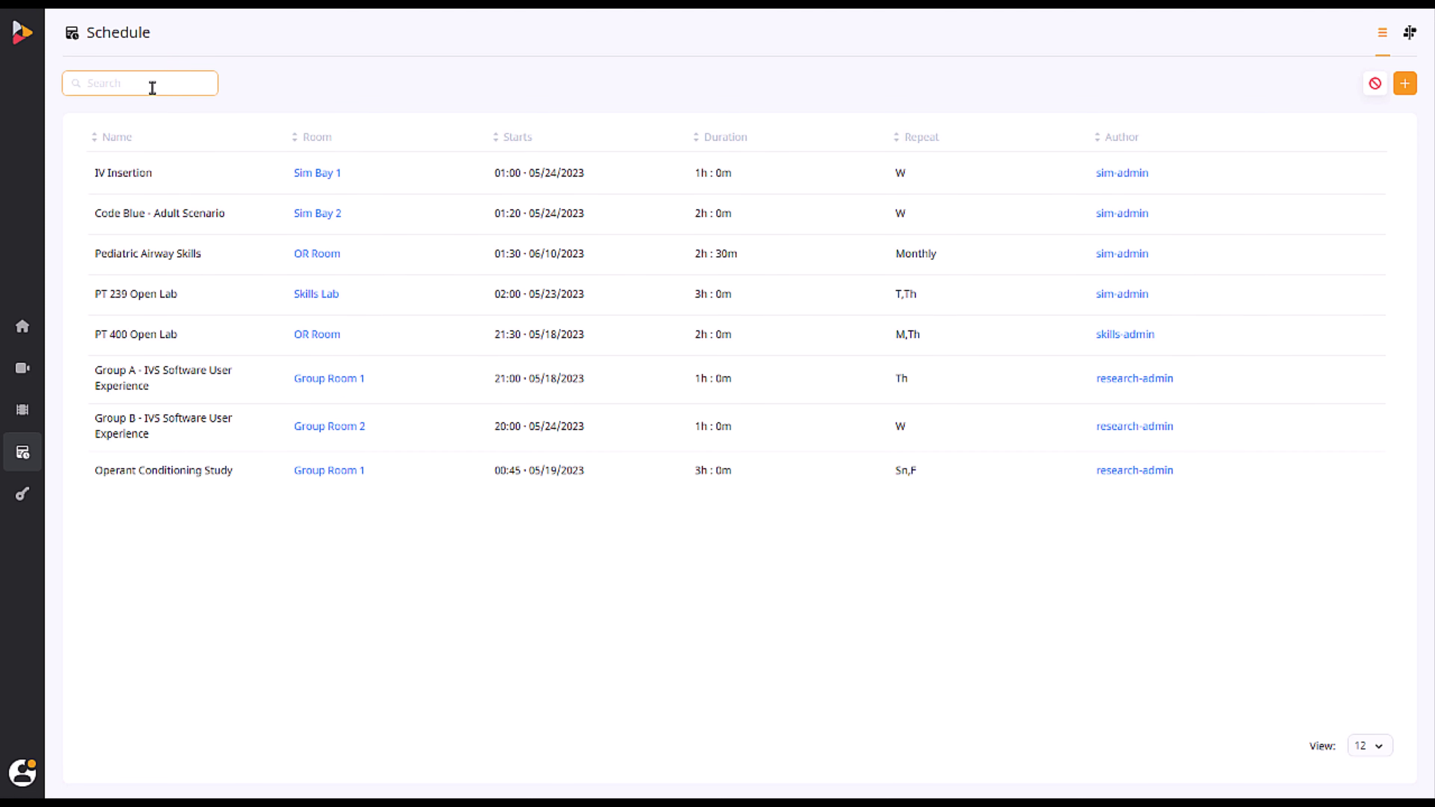
text(Sim Bay)
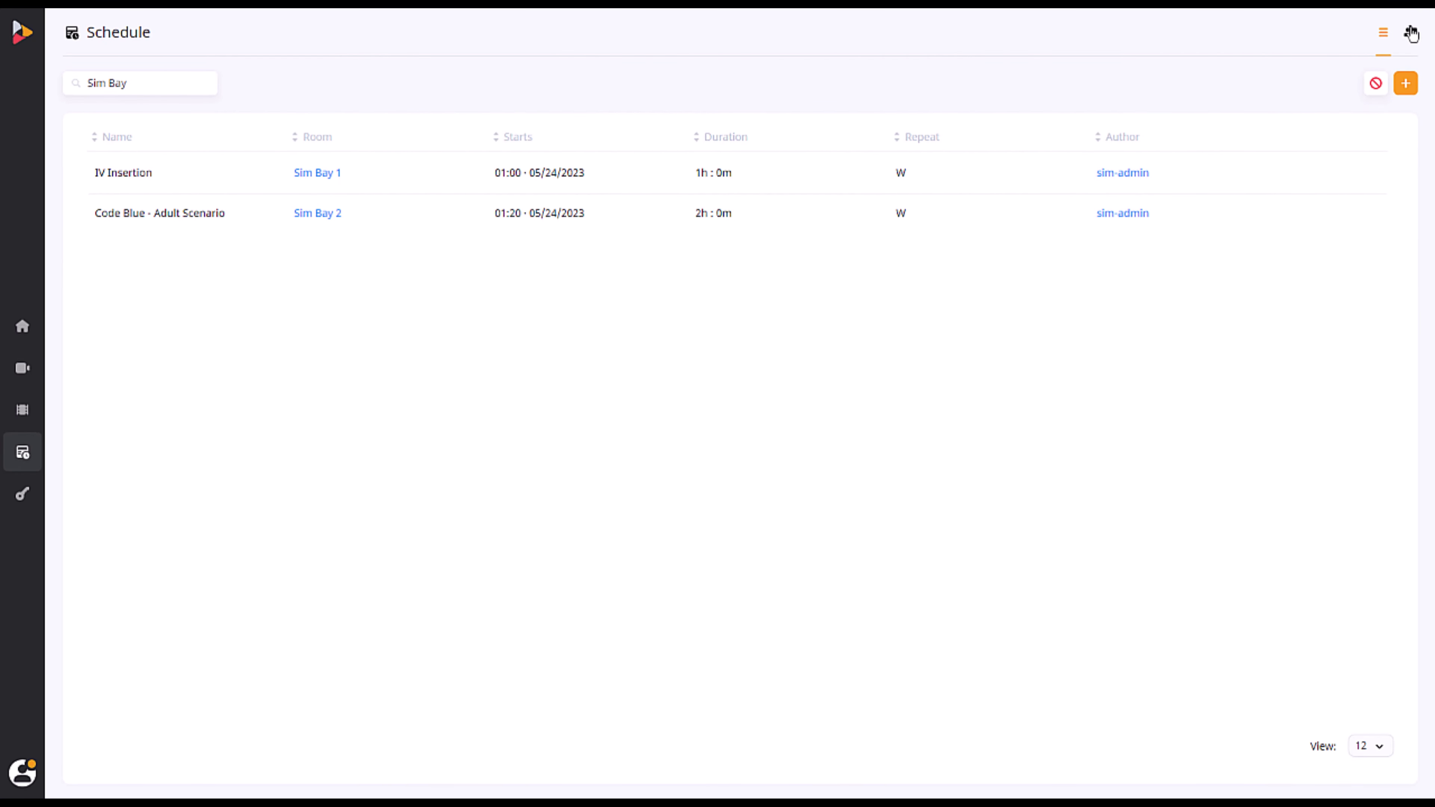
click(1410, 33)
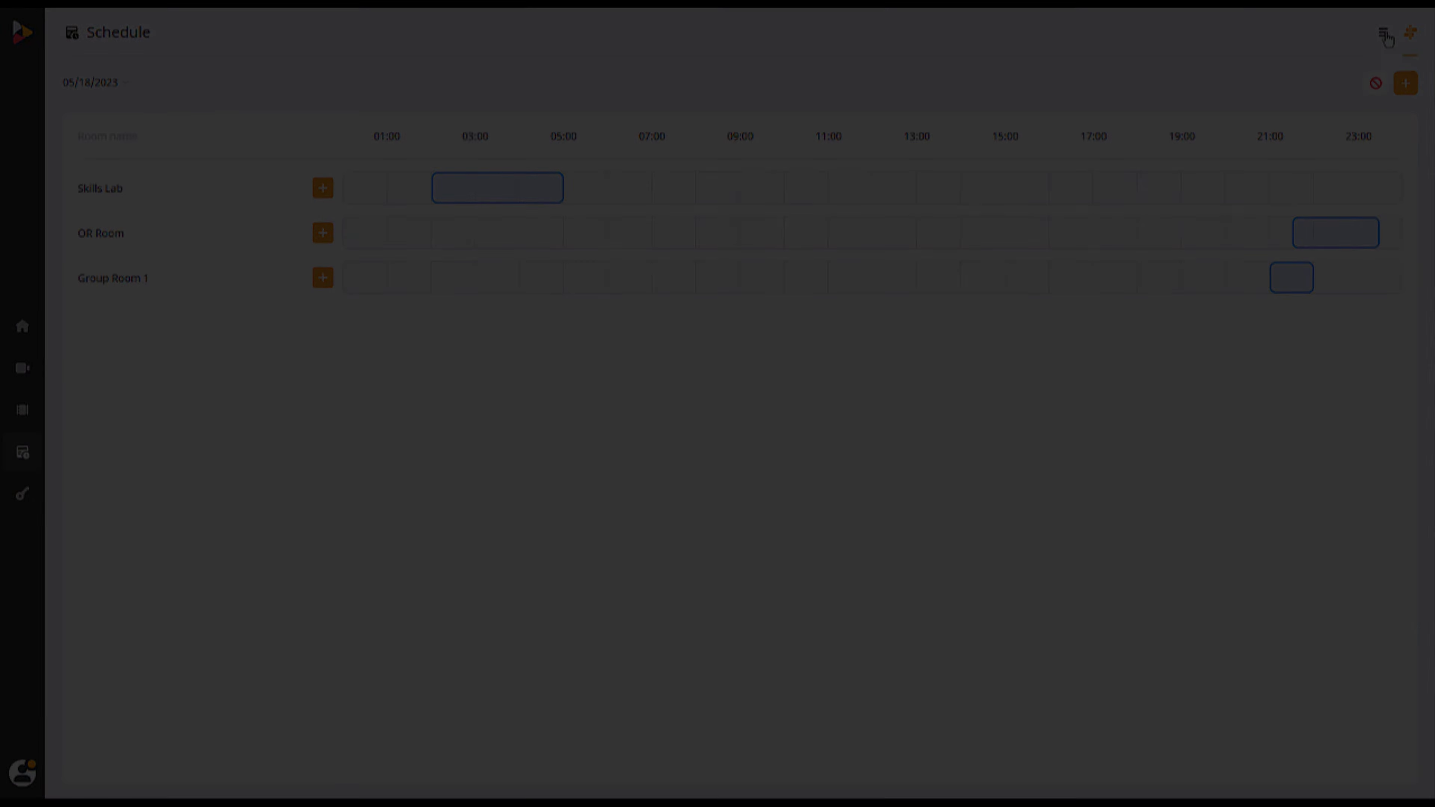
click(1382, 32)
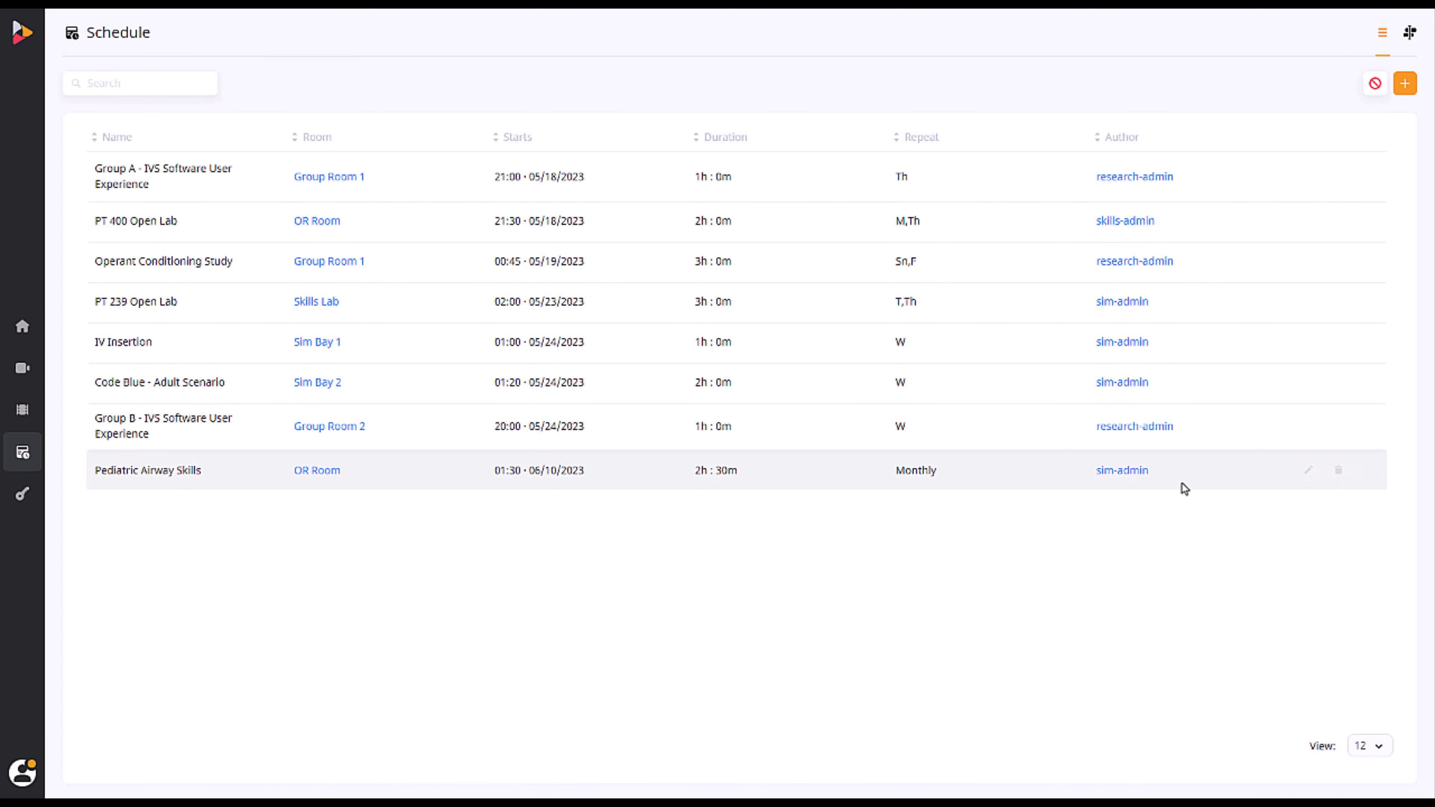
Step: Show the edit options for the monthly Pediatric Airway Skills schedule and try its delete option
mouse_move(1183, 467)
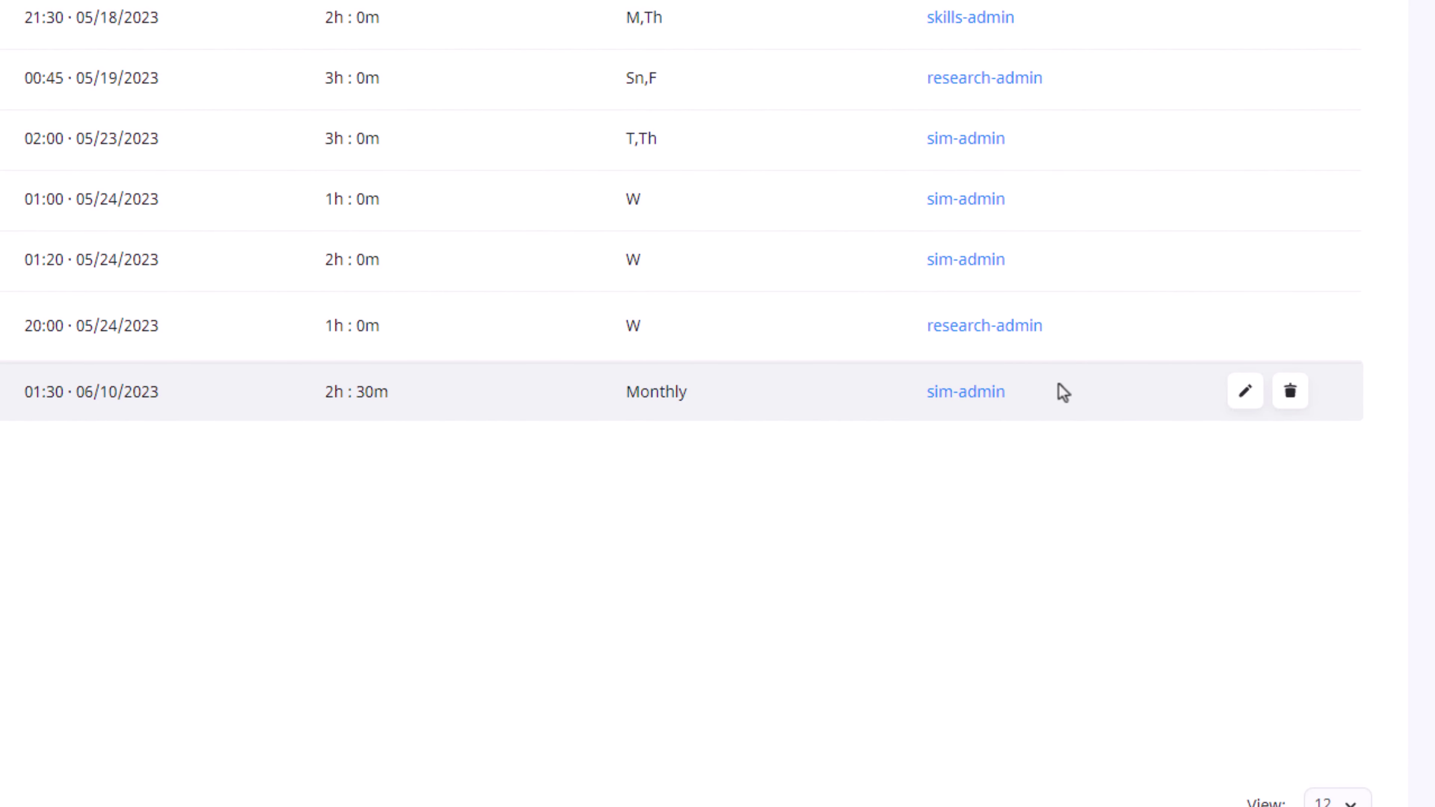
click(1240, 396)
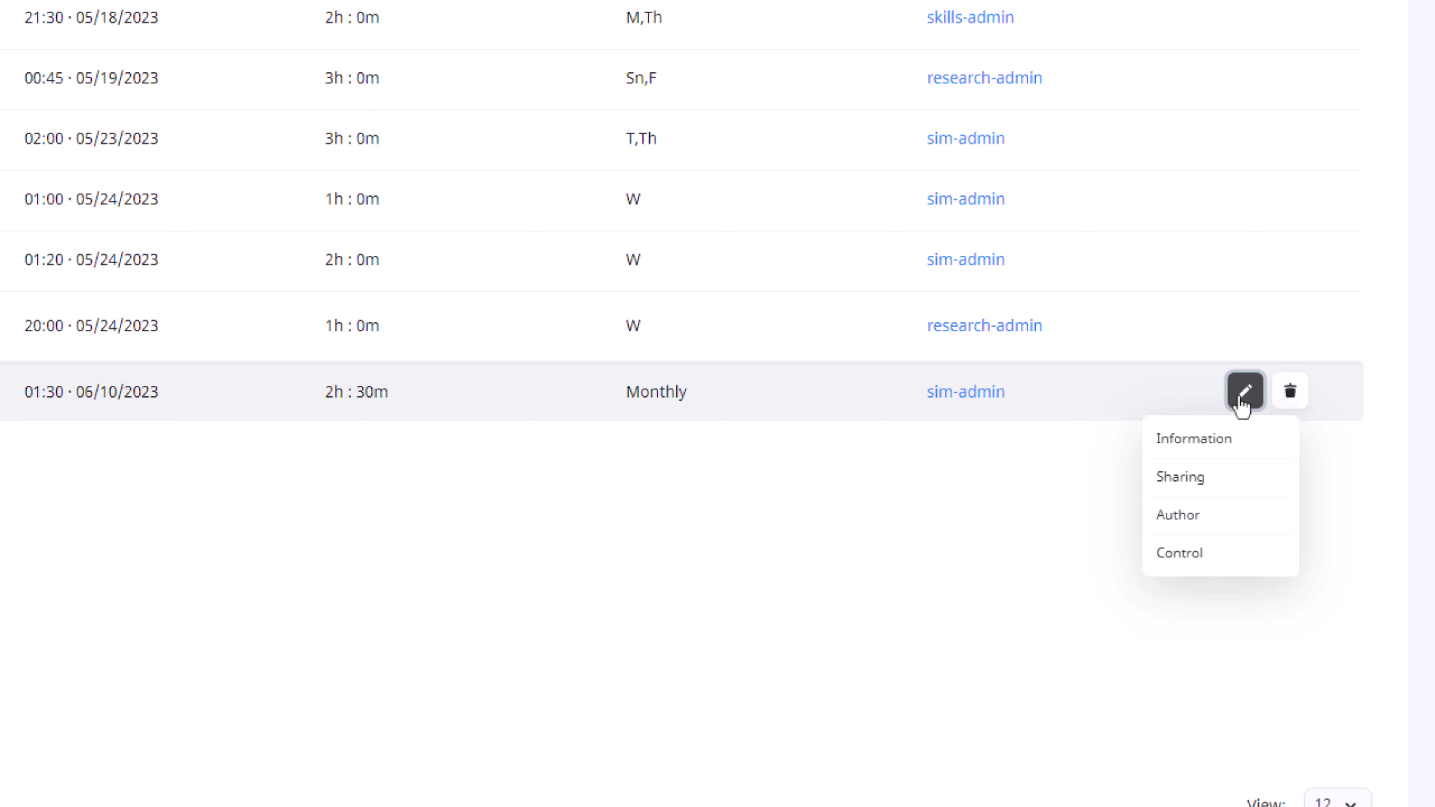
click(1293, 394)
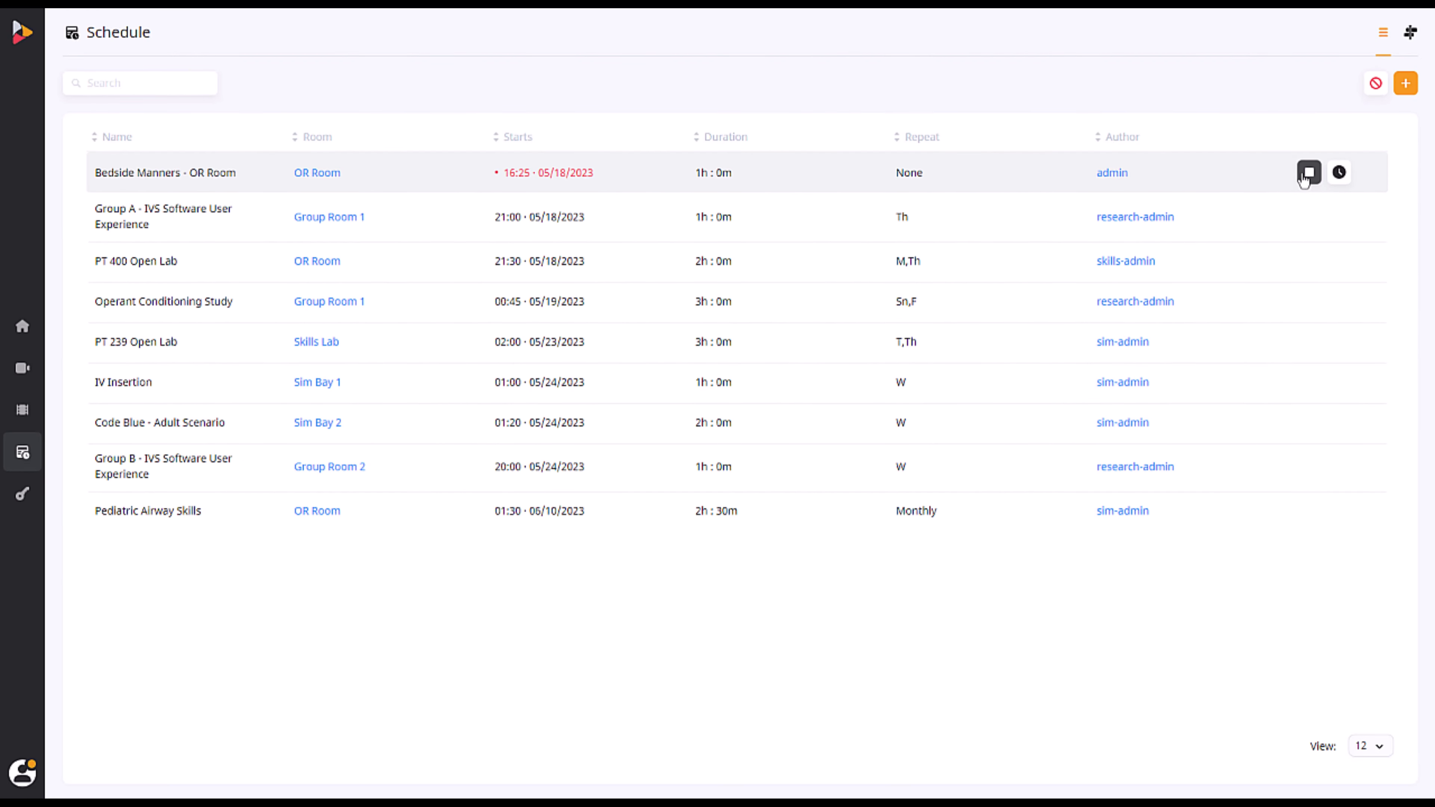
Step: Extend the running Bedside Manners - OR Room recording by 1 minute, and shorten it again by 1 minute
click(1308, 173)
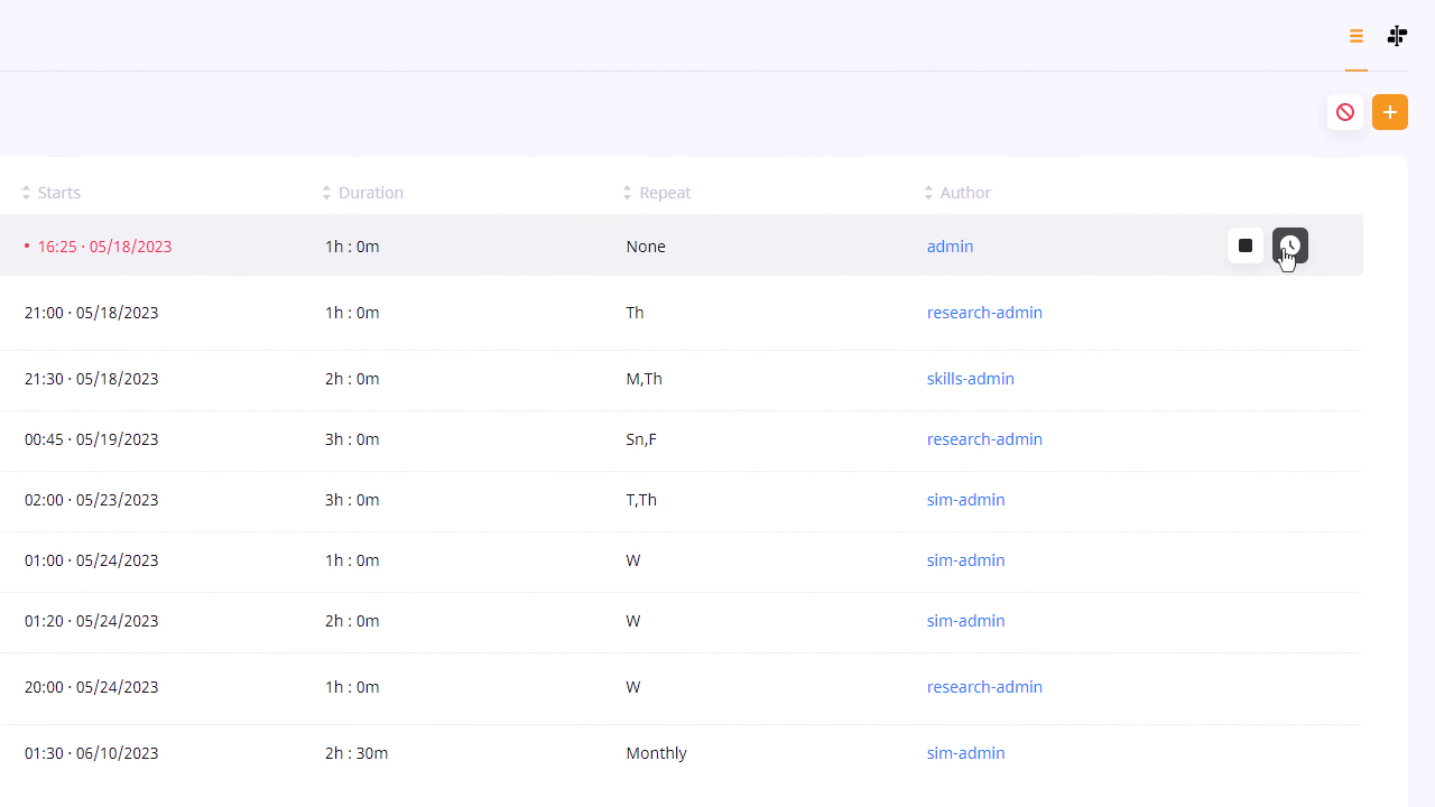
click(1288, 254)
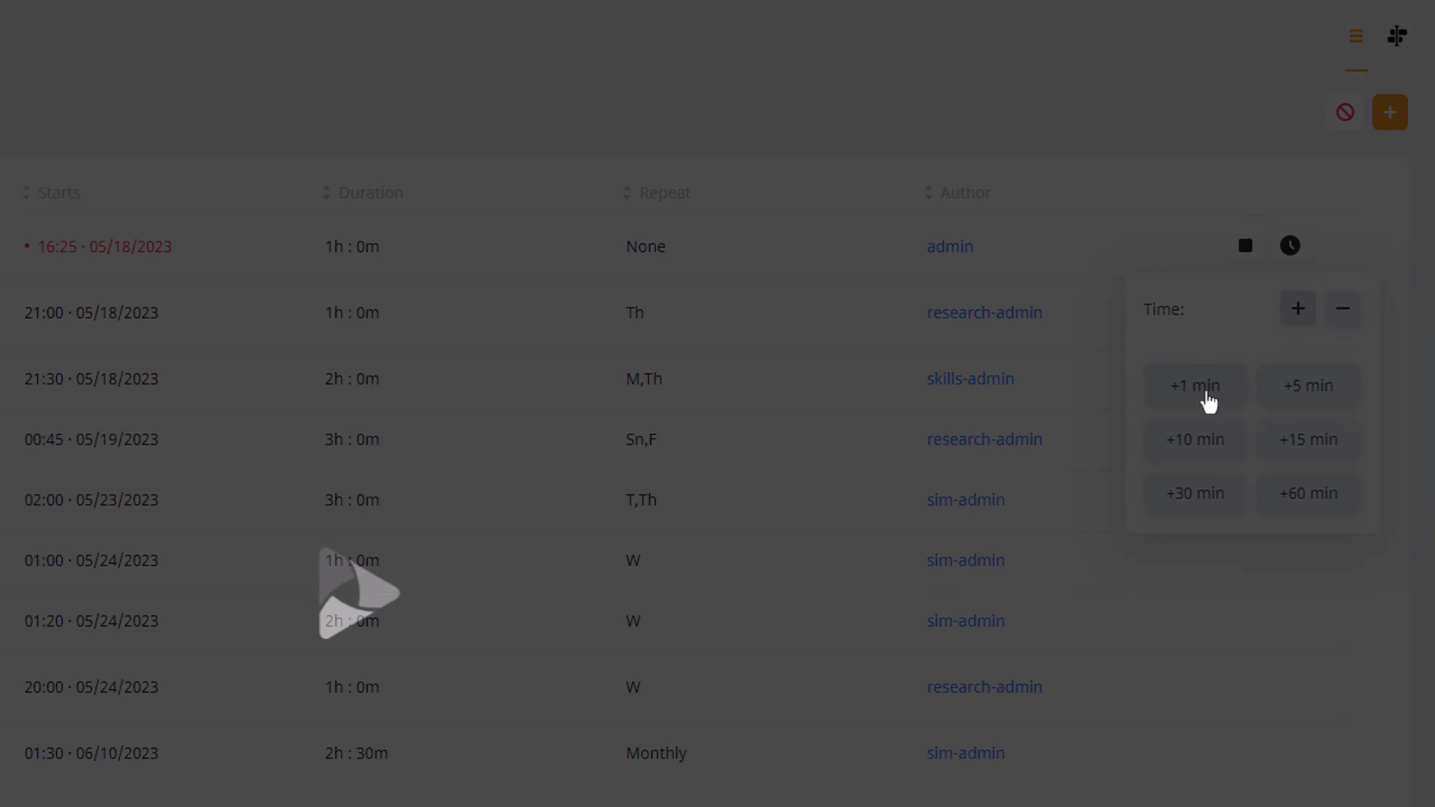
click(1208, 402)
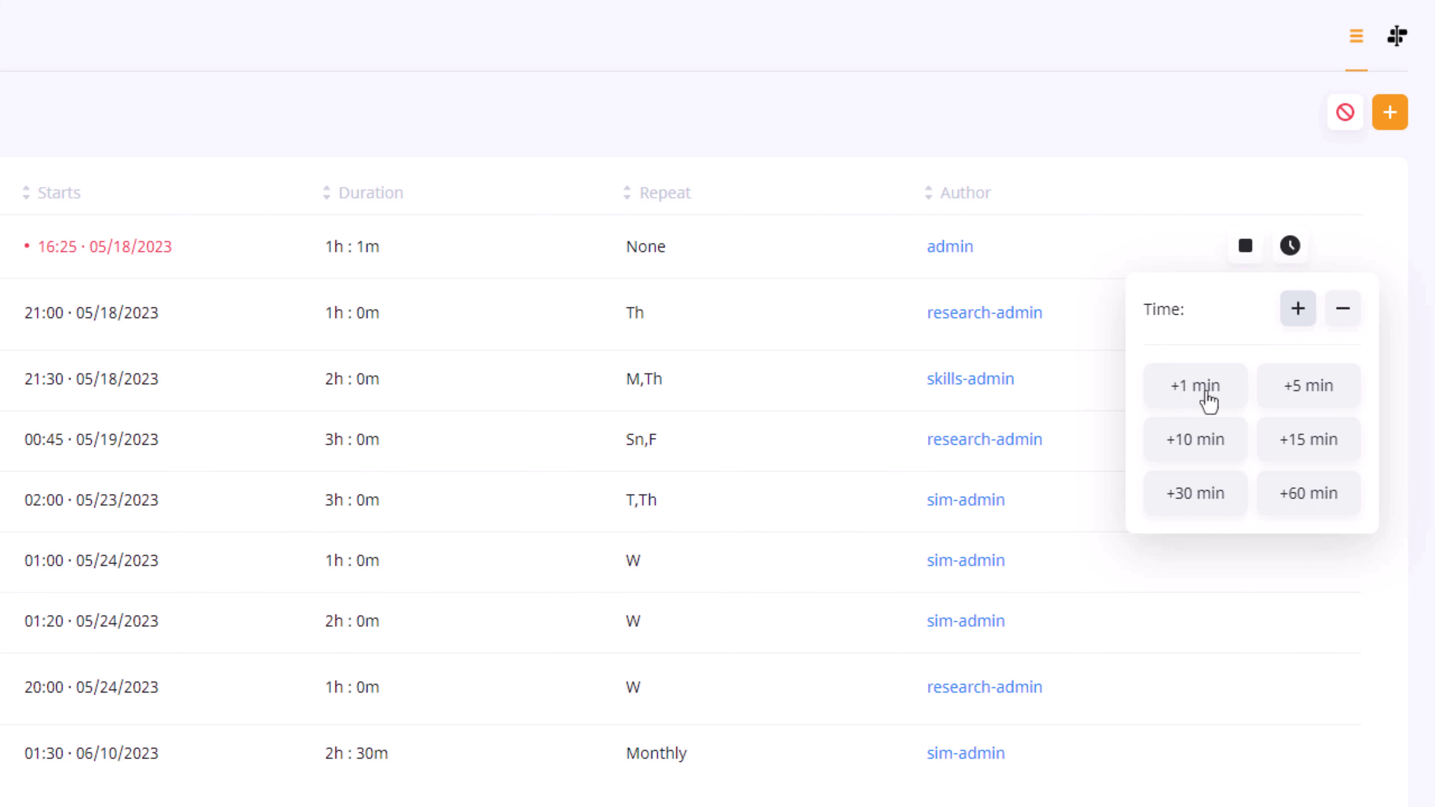
click(1339, 318)
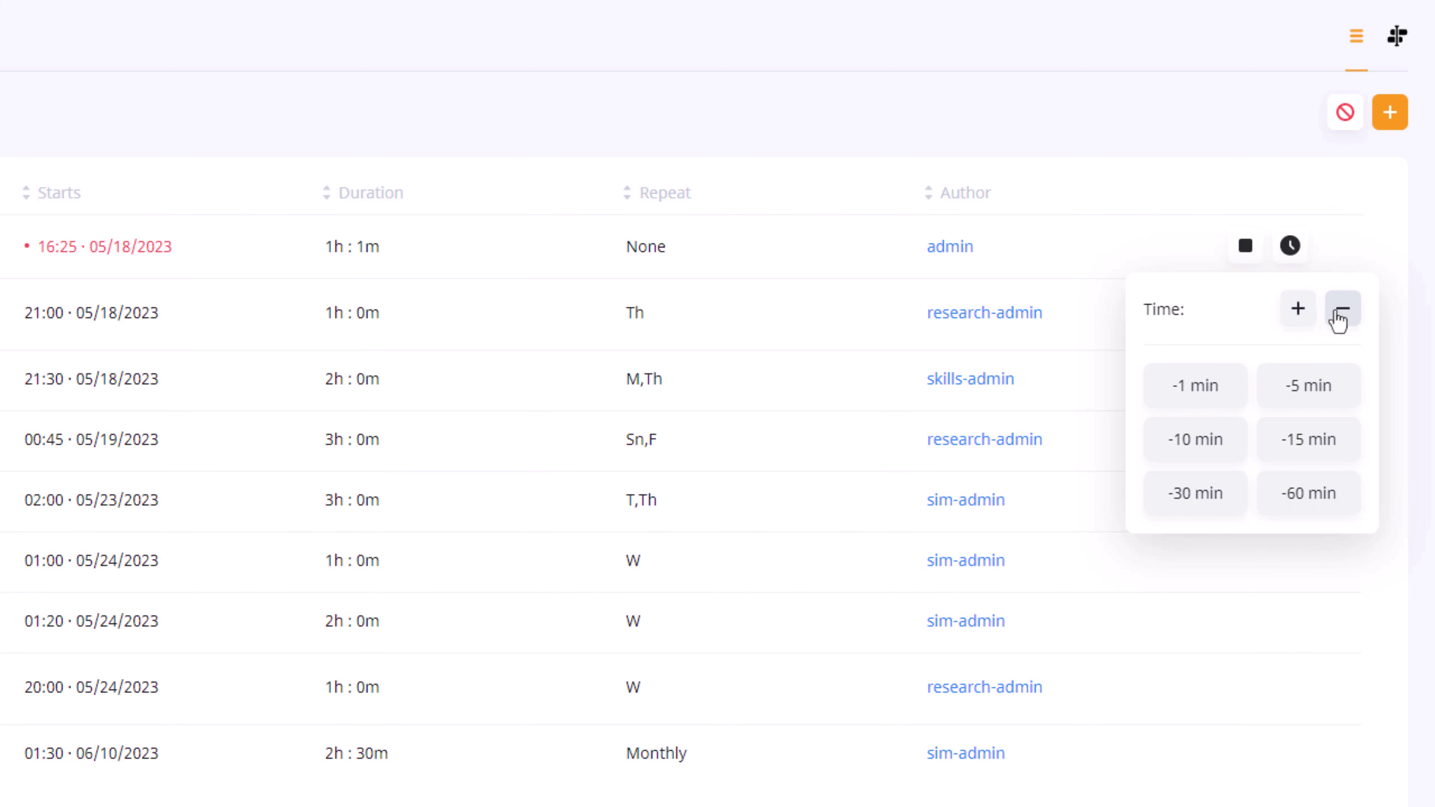
click(1207, 390)
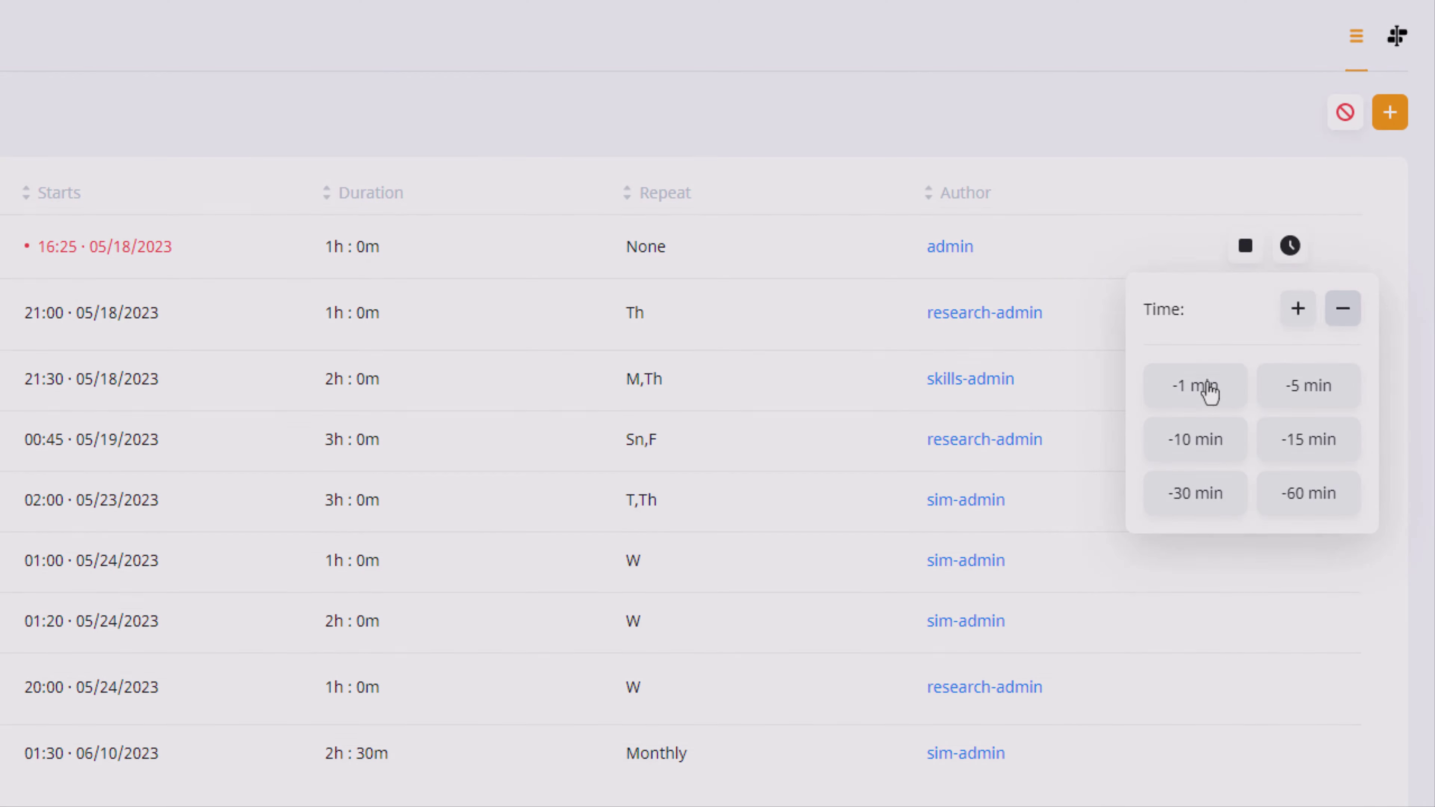